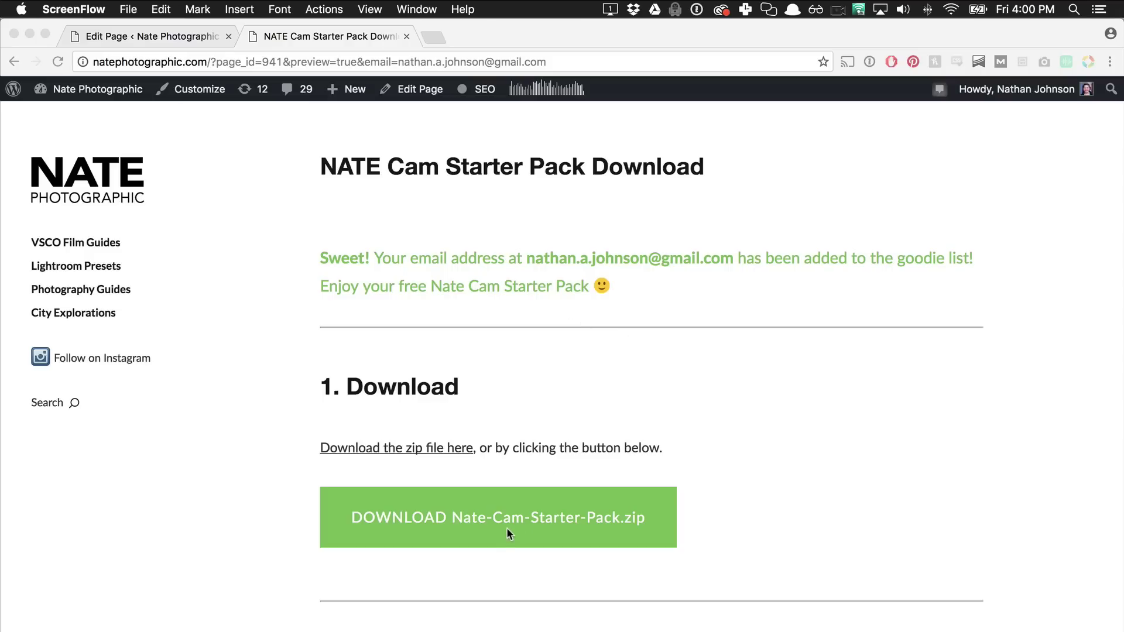
# Step: Unzip Nate-Cam-Starter-Pack.zip in Downloads and expand its folder and the Lightroom subfolder
pyautogui.press('super+Tab')
pyautogui.press('super+Tab')
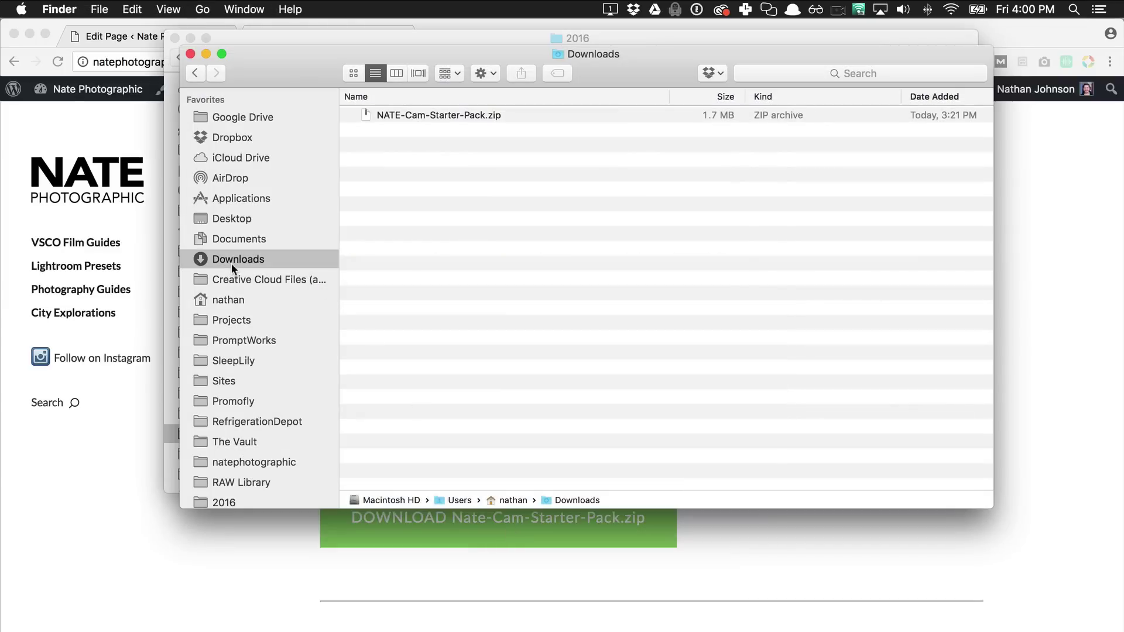
pyautogui.doubleClick(422, 117)
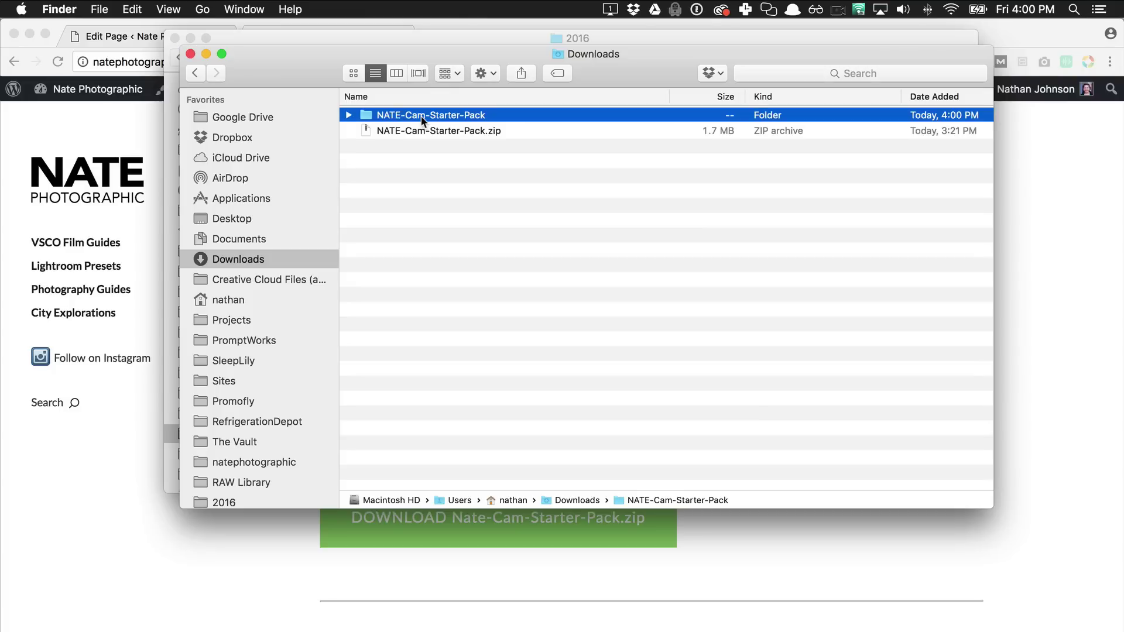
pyautogui.click(345, 116)
pyautogui.click(347, 116)
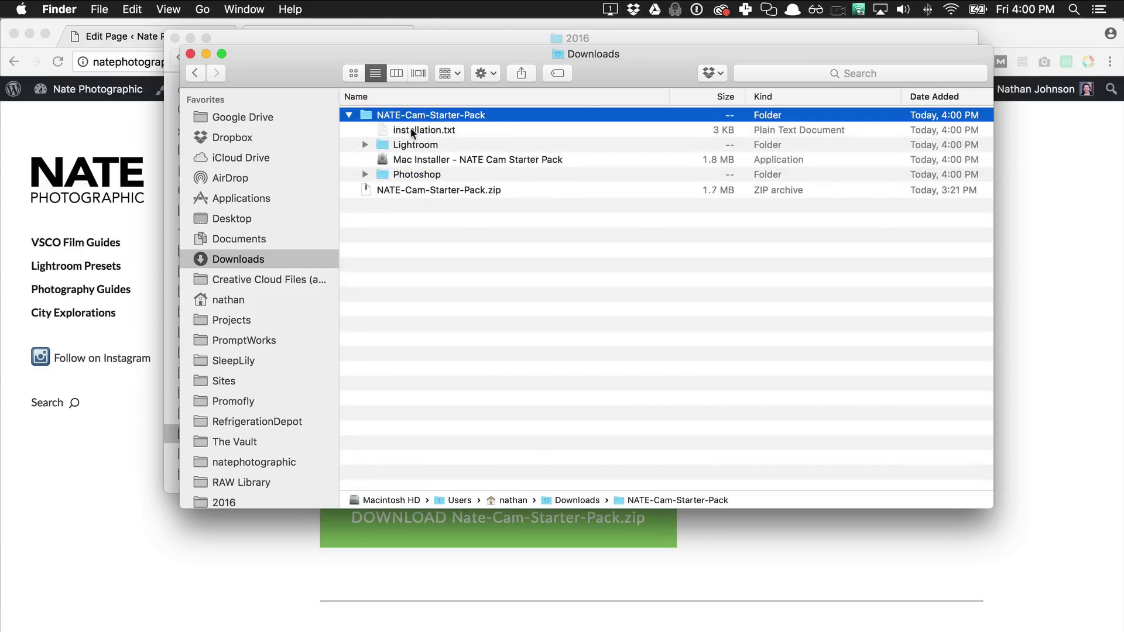
pyautogui.click(365, 144)
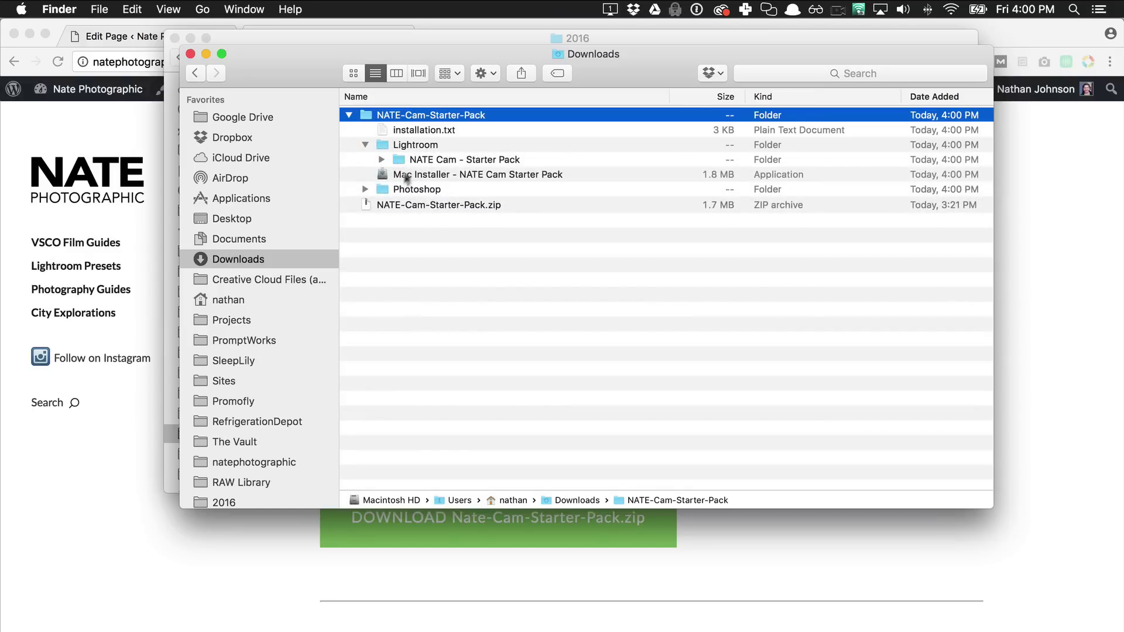
# Step: Show the Photoshop folder's ACR Settings and finish running Mac Installer - NATE Cam Starter Pack
pyautogui.click(365, 190)
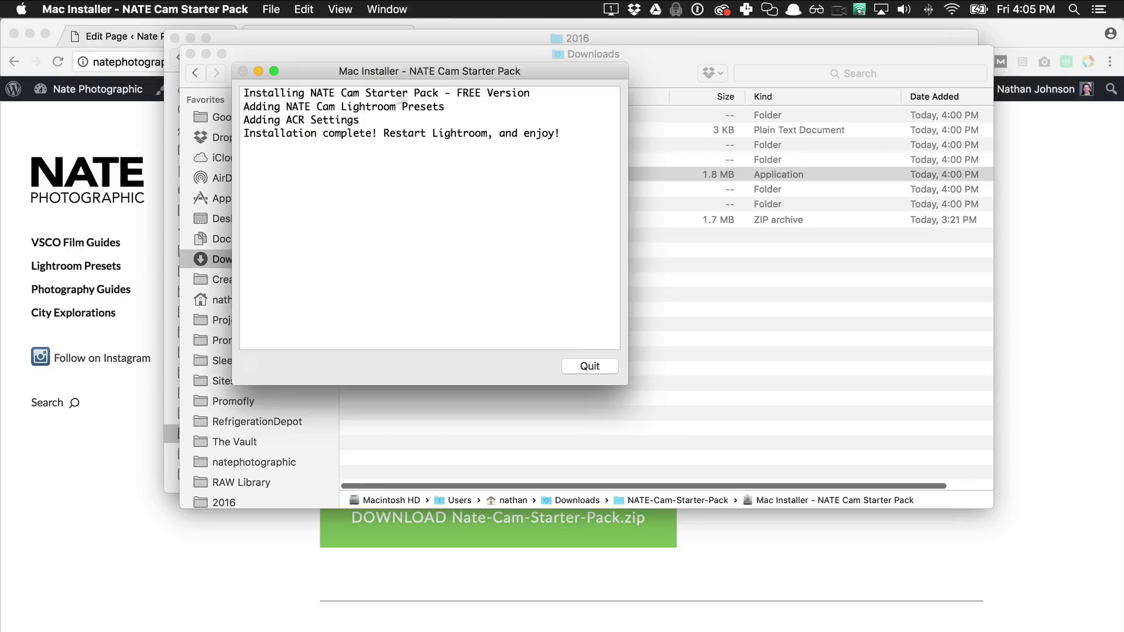
pyautogui.click(590, 366)
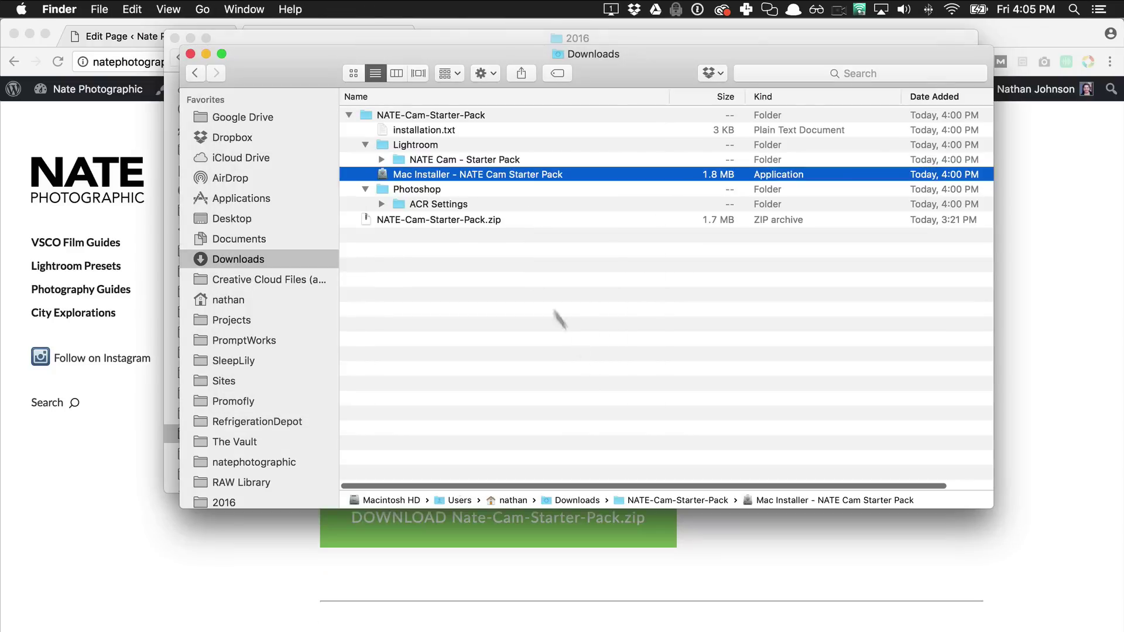
pyautogui.rightClick(424, 179)
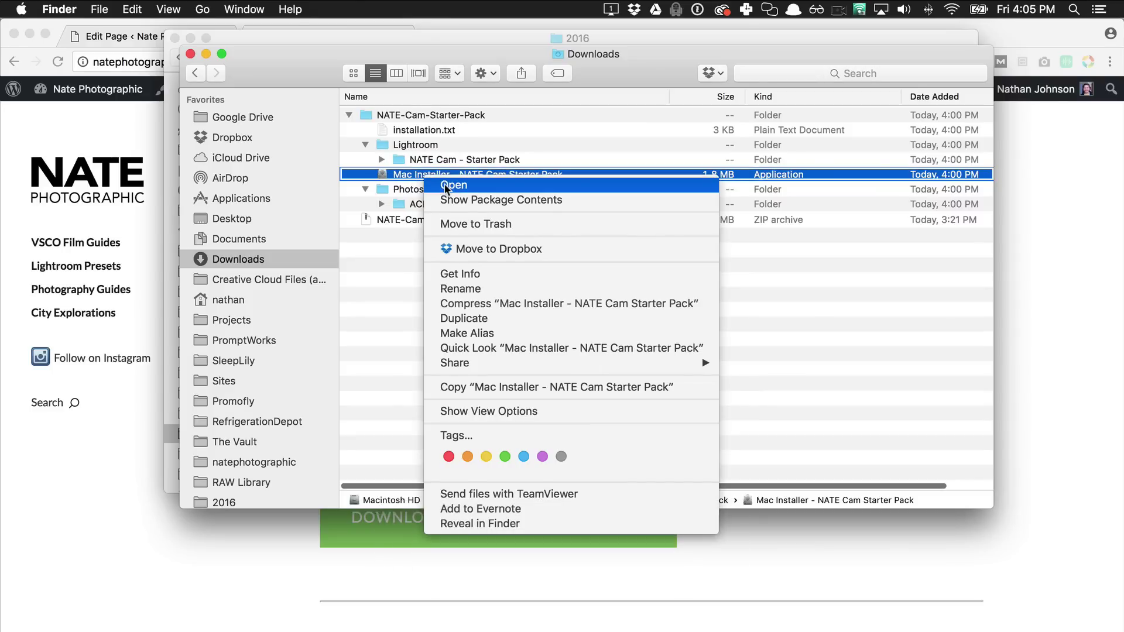
pyautogui.click(408, 173)
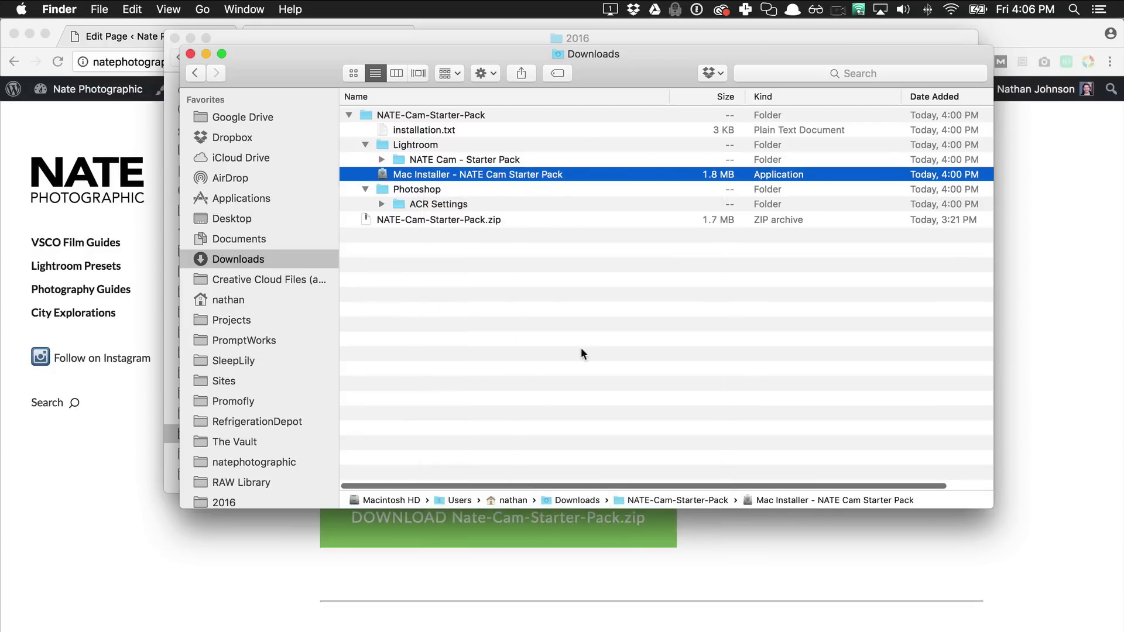
# Step: Launch Adobe Lightroom from Alfred by searching 'ligh'
pyautogui.press('super+Tab')
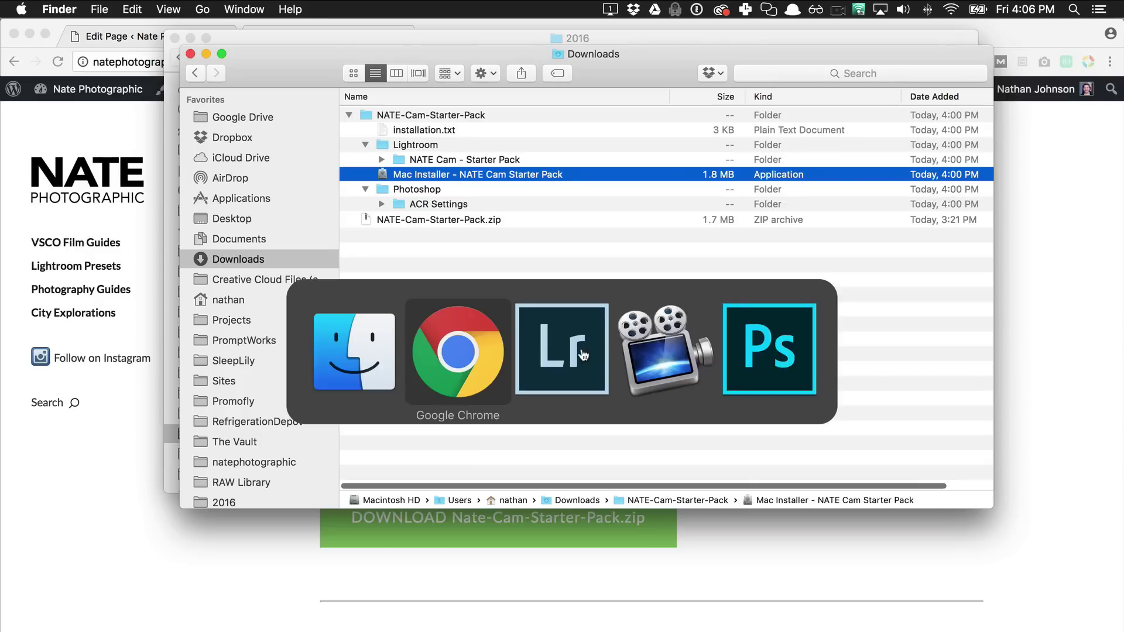
pyautogui.press('super+Tab')
pyautogui.press('Escape')
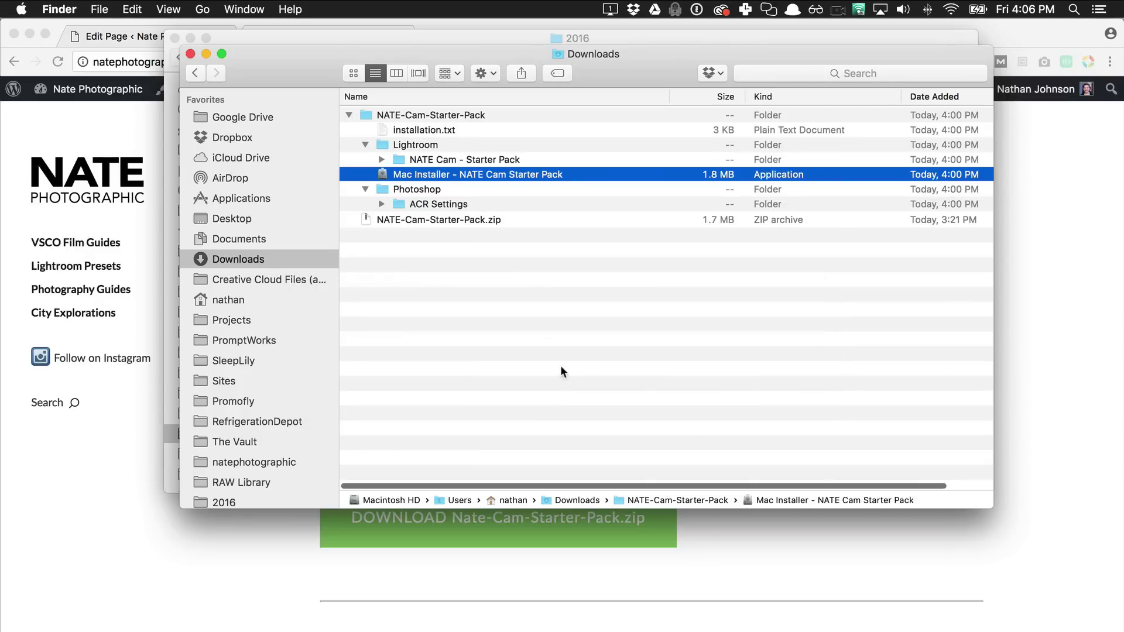
pyautogui.hotkey('alt', 'space')
pyautogui.write('ligh')
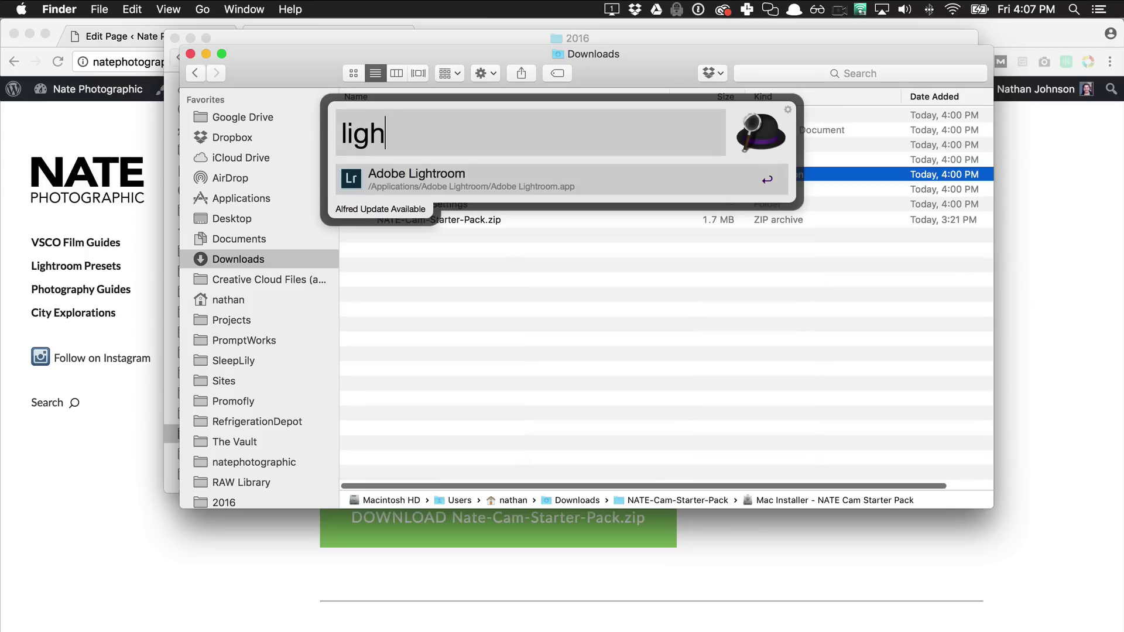
pyautogui.press('Return')
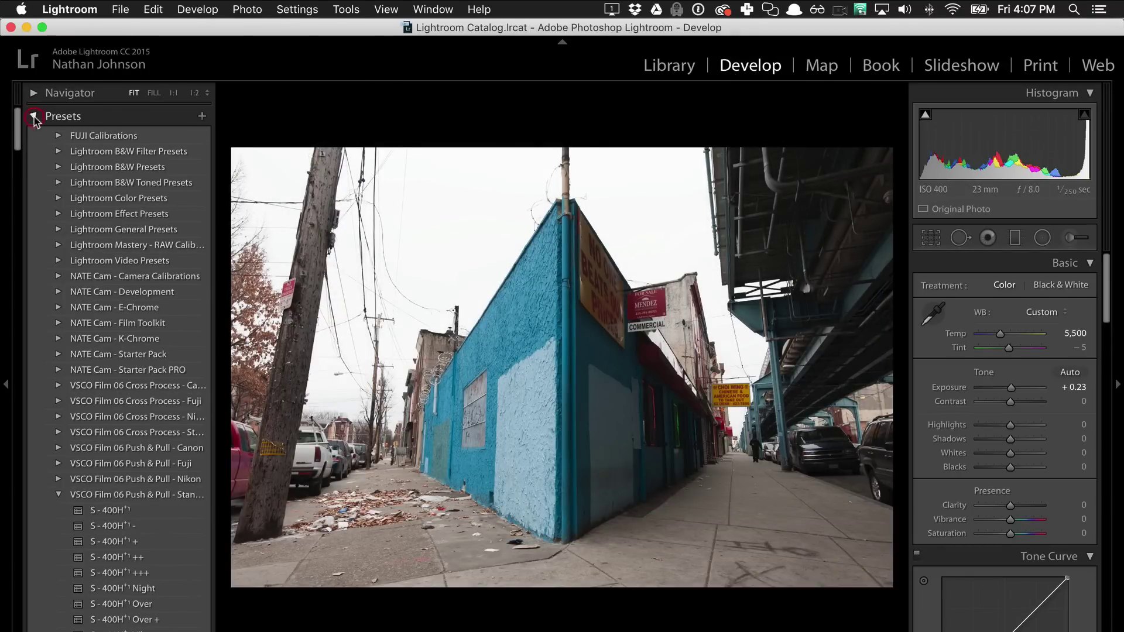
# Step: Show the NATE Cam - Starter Pack presets in the Develop module's Presets panel
pyautogui.click(34, 116)
pyautogui.click(34, 117)
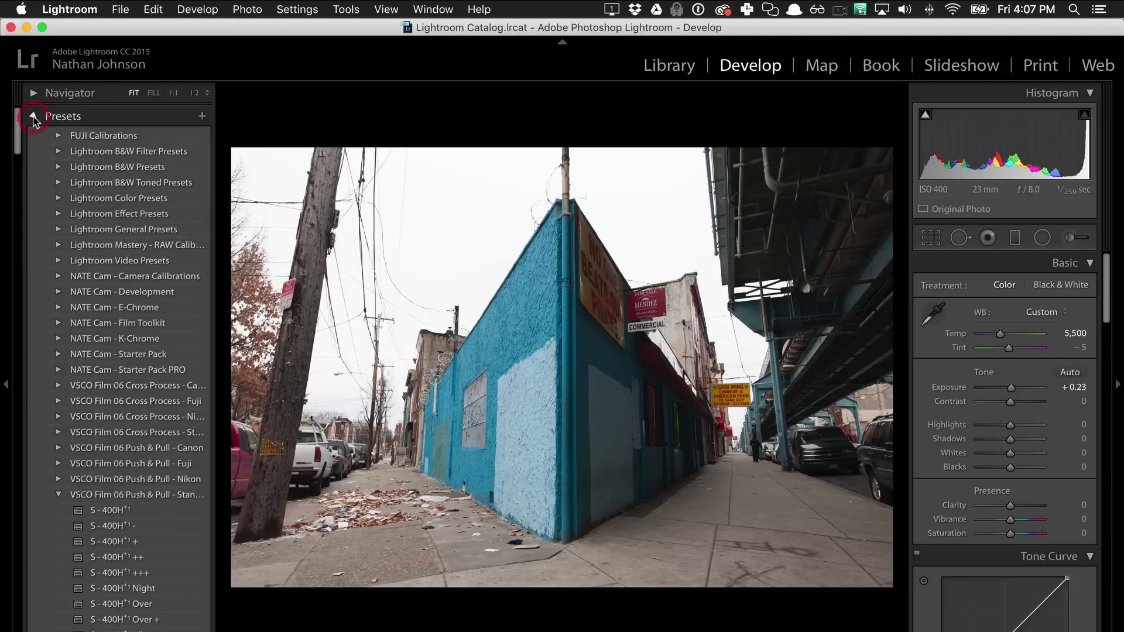
pyautogui.click(58, 354)
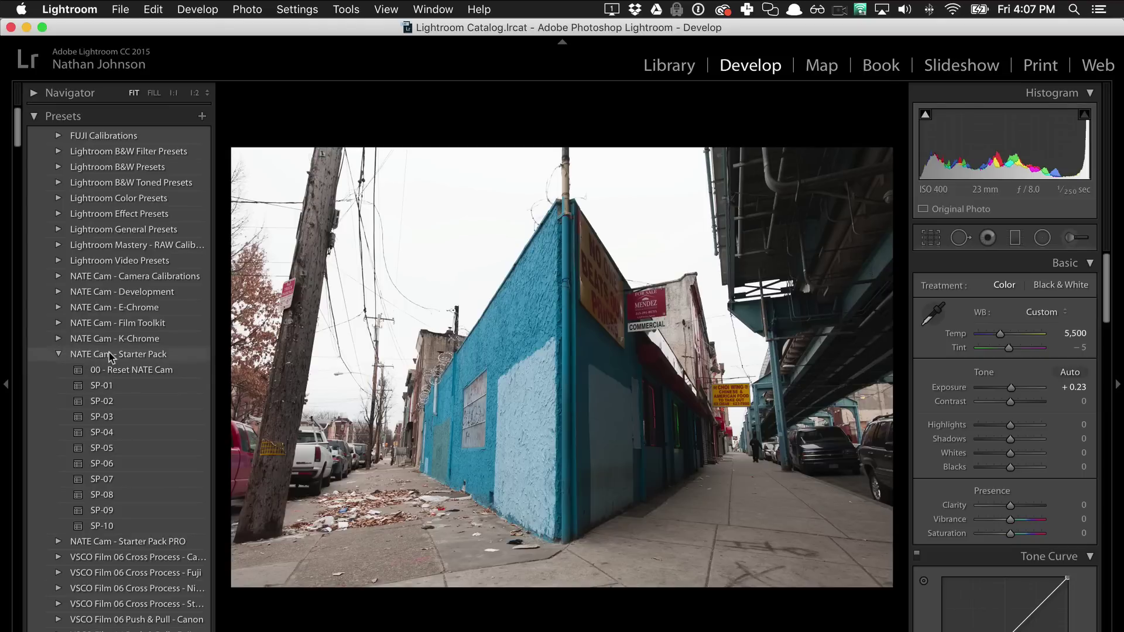
# Step: Try presets SP-01, SP-02, SP-03 and SP-05, leaving SP-06 applied to the street photo
pyautogui.click(103, 385)
pyautogui.click(106, 401)
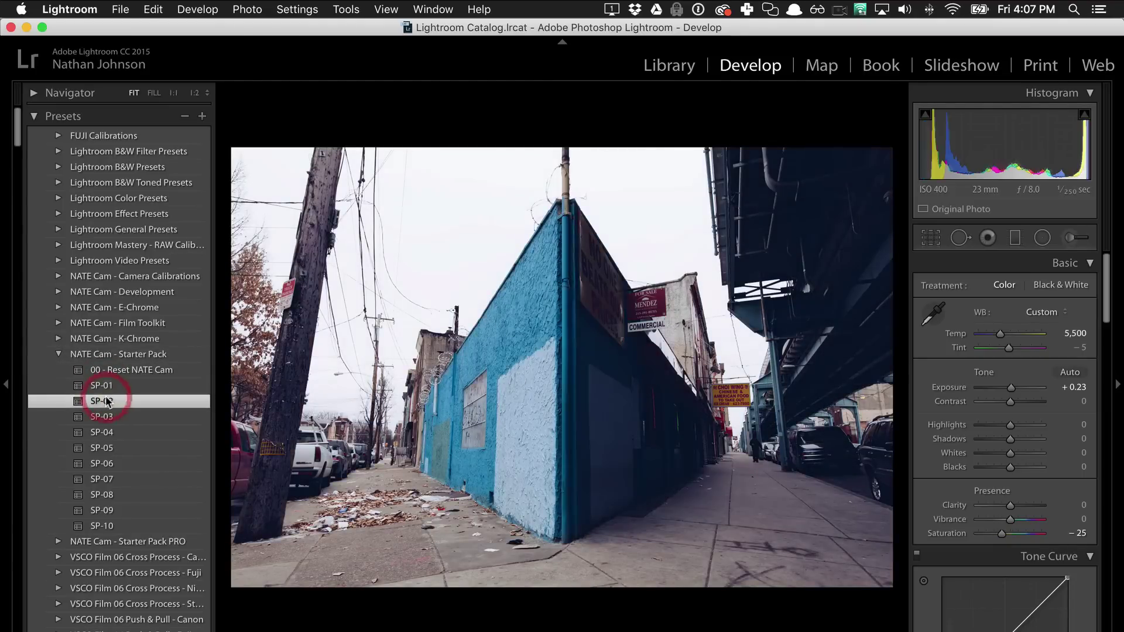
pyautogui.click(105, 416)
pyautogui.click(111, 447)
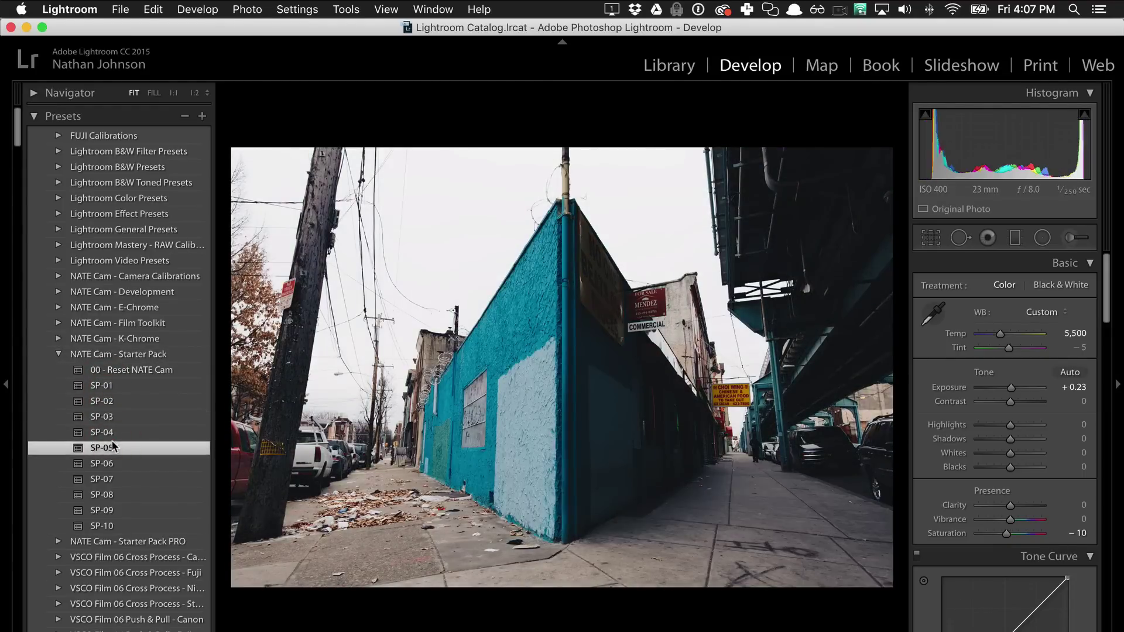
pyautogui.click(113, 463)
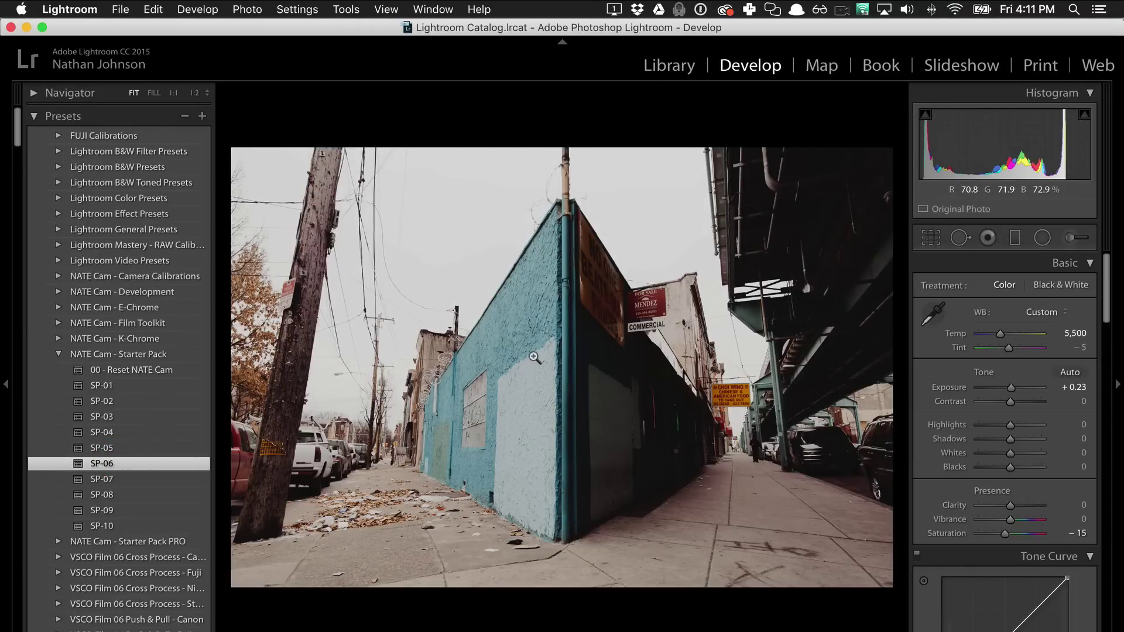
# Step: Switch to Finder and open _NAT7036.dng from the Demo folder in Camera Raw
pyautogui.press('super+Tab')
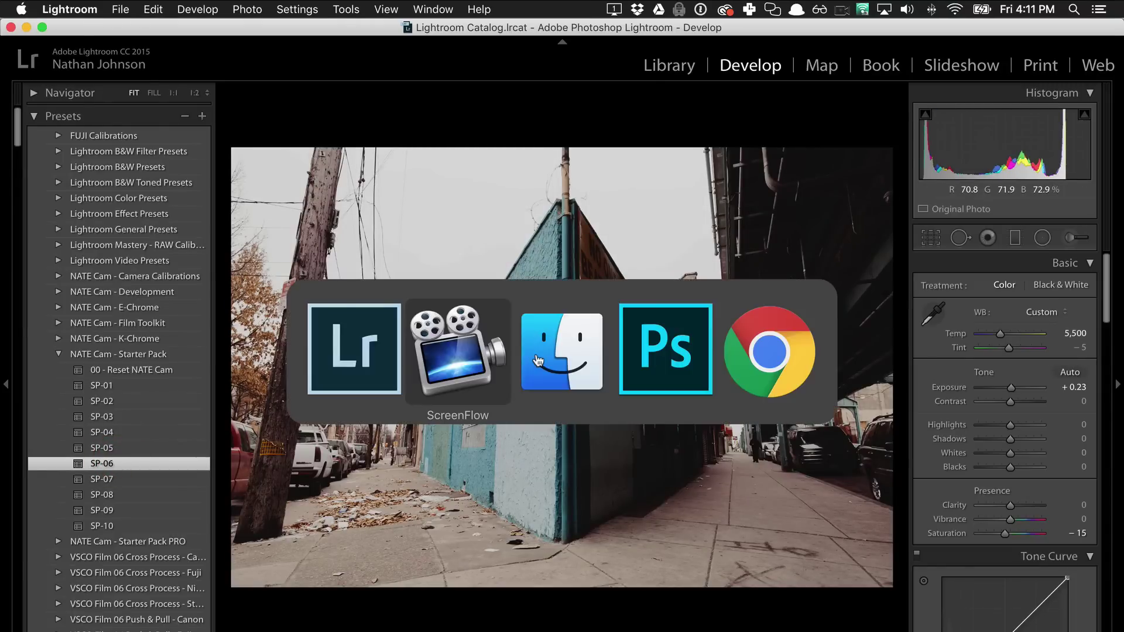
pyautogui.click(578, 370)
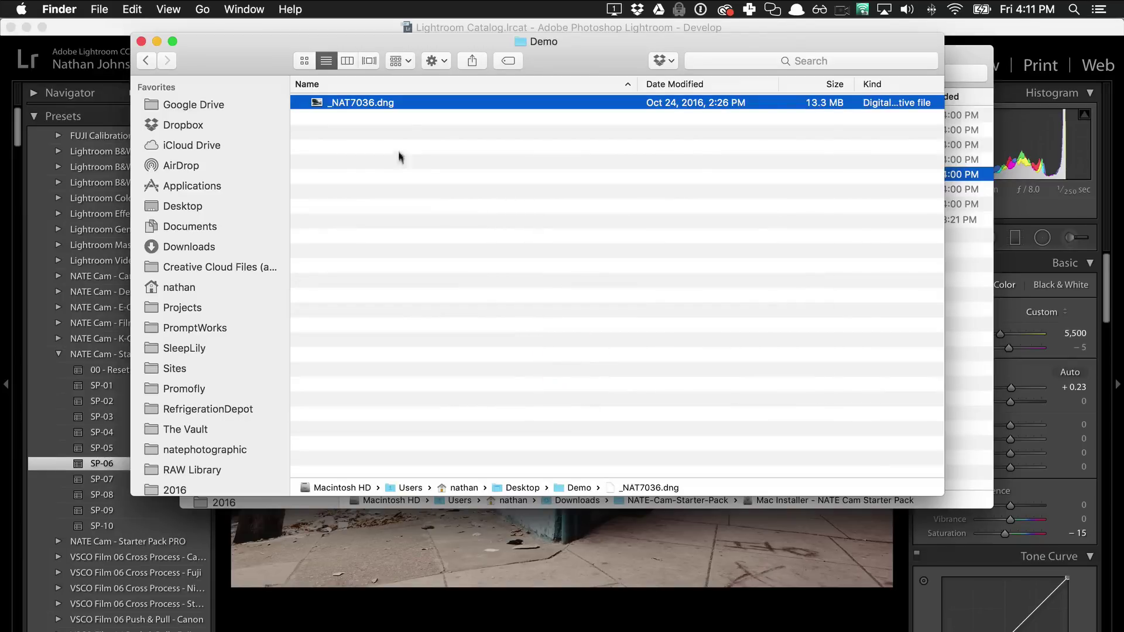
pyautogui.doubleClick(370, 103)
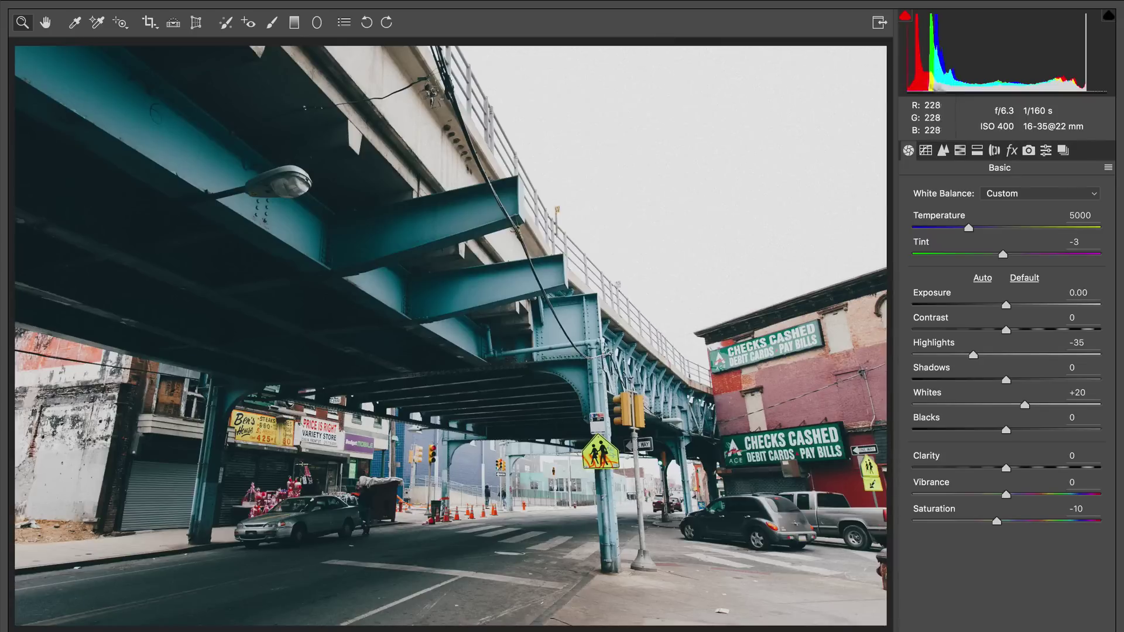
# Step: Scroll Camera Raw's Presets list to the SP entries, try SP-01, then apply SP-03
pyautogui.click(1041, 149)
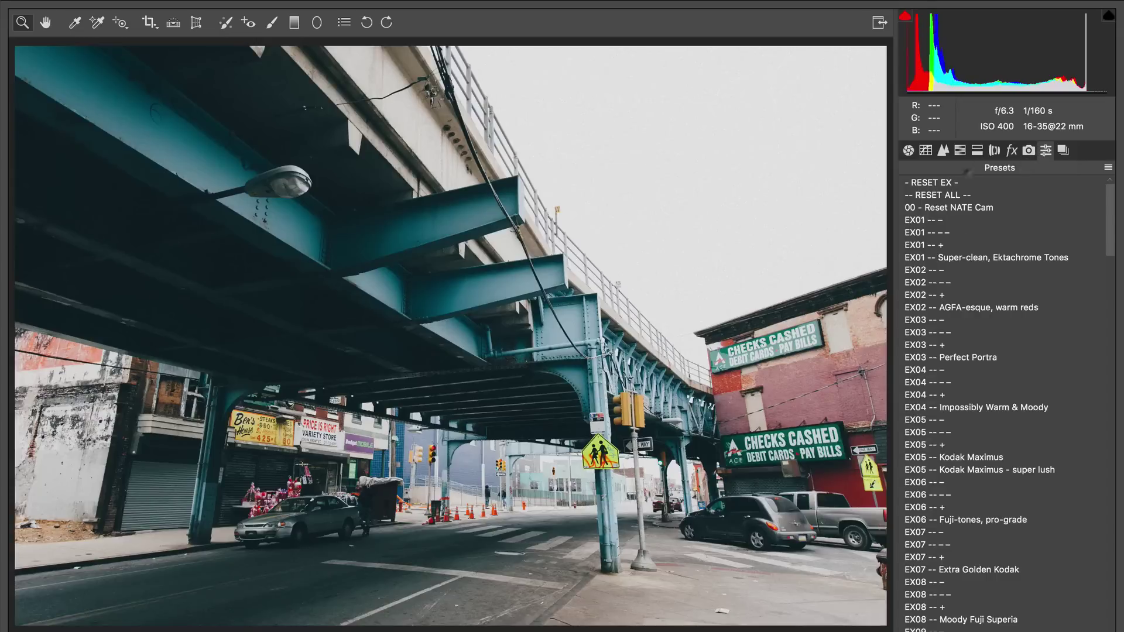
pyautogui.scroll(-15, 983, 329)
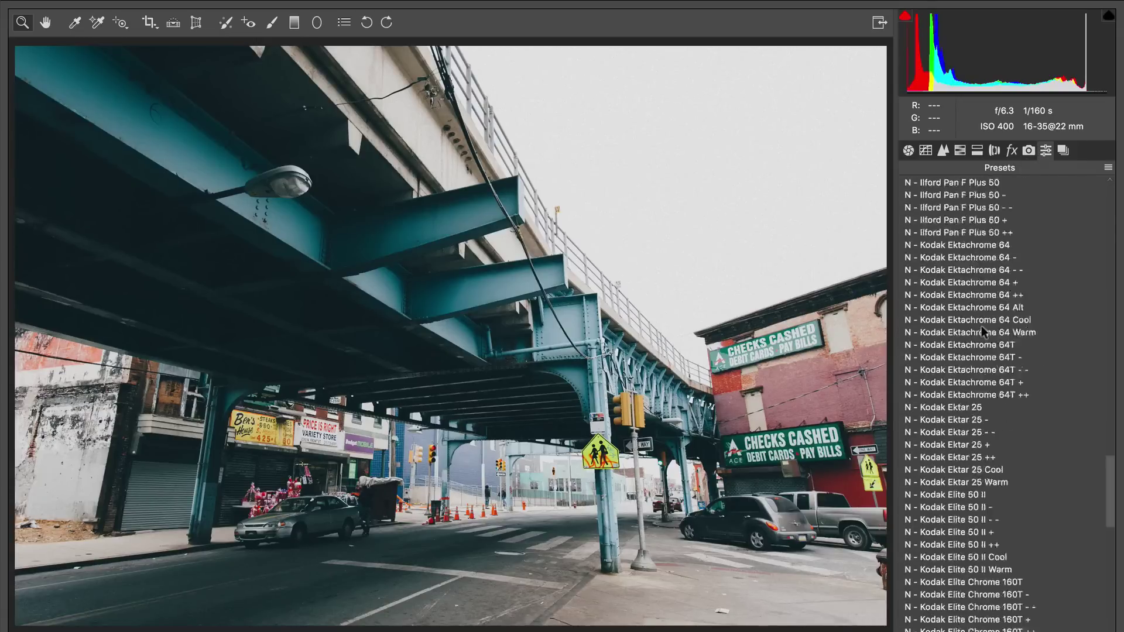
pyautogui.scroll(-10, 981, 326)
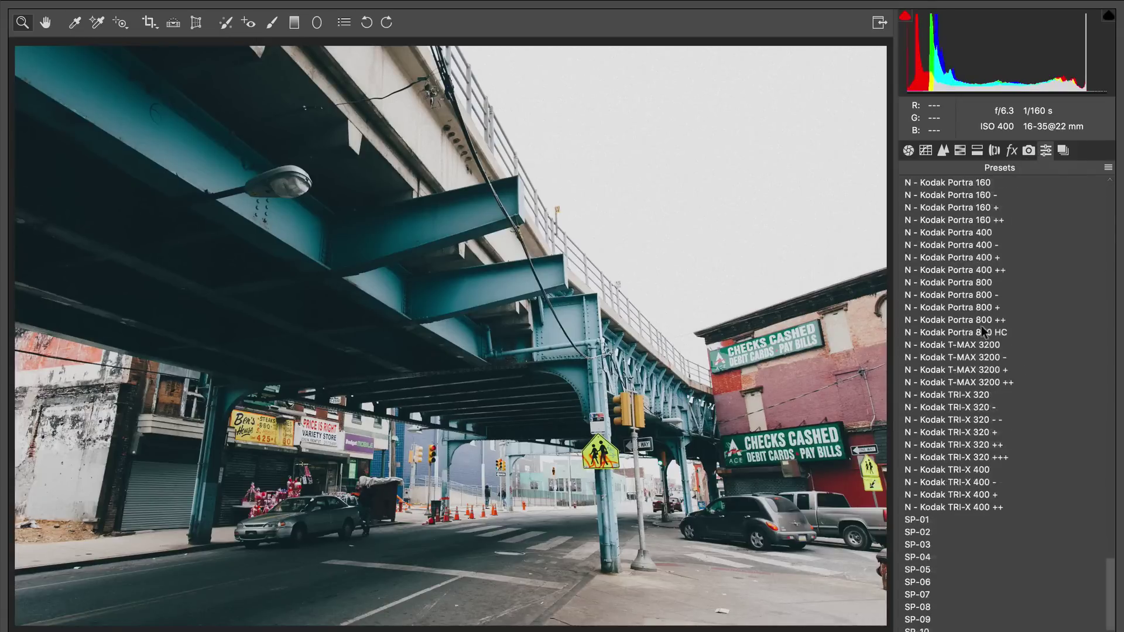
pyautogui.click(915, 520)
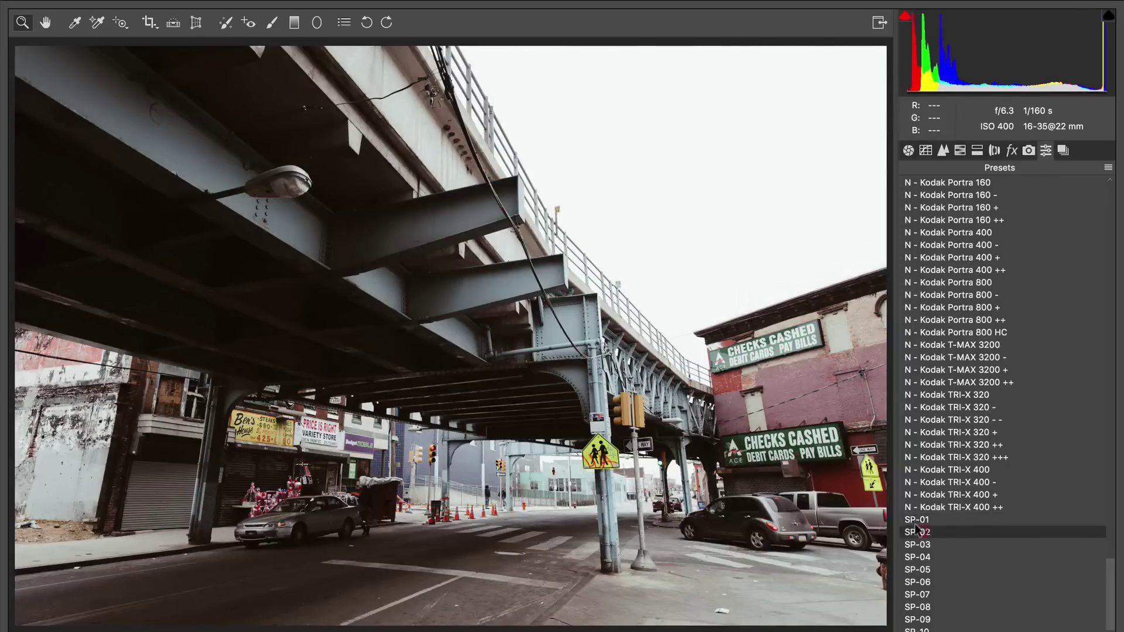
pyautogui.click(921, 543)
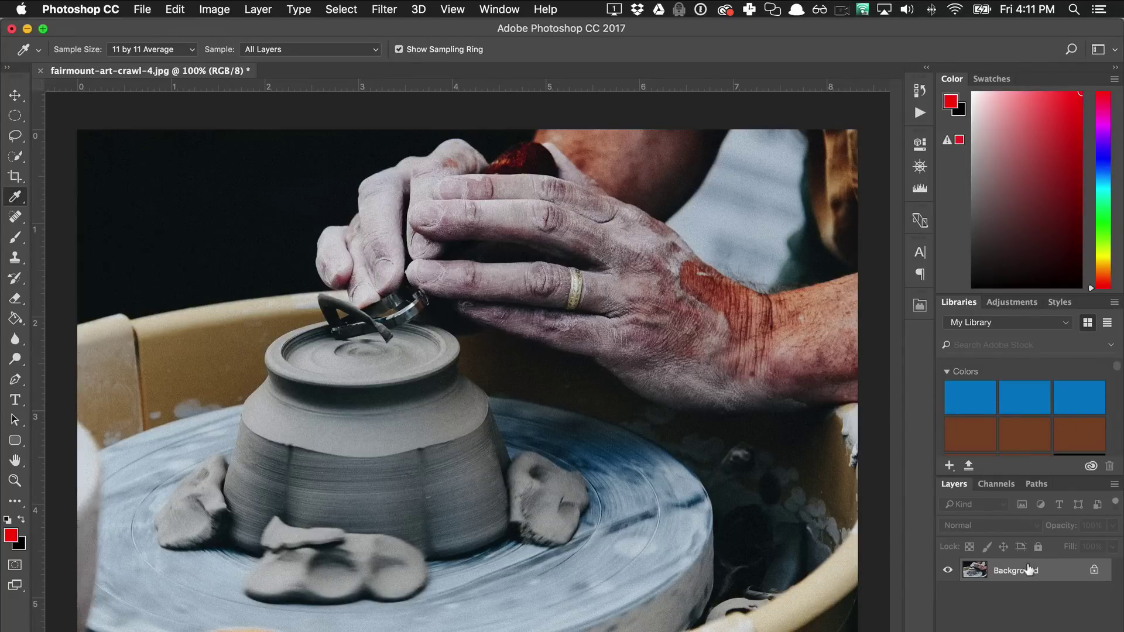
# Step: Open the Camera Raw filter on fairmount-art-crawl-4.jpg and apply the SP-03 preset
pyautogui.click(396, 10)
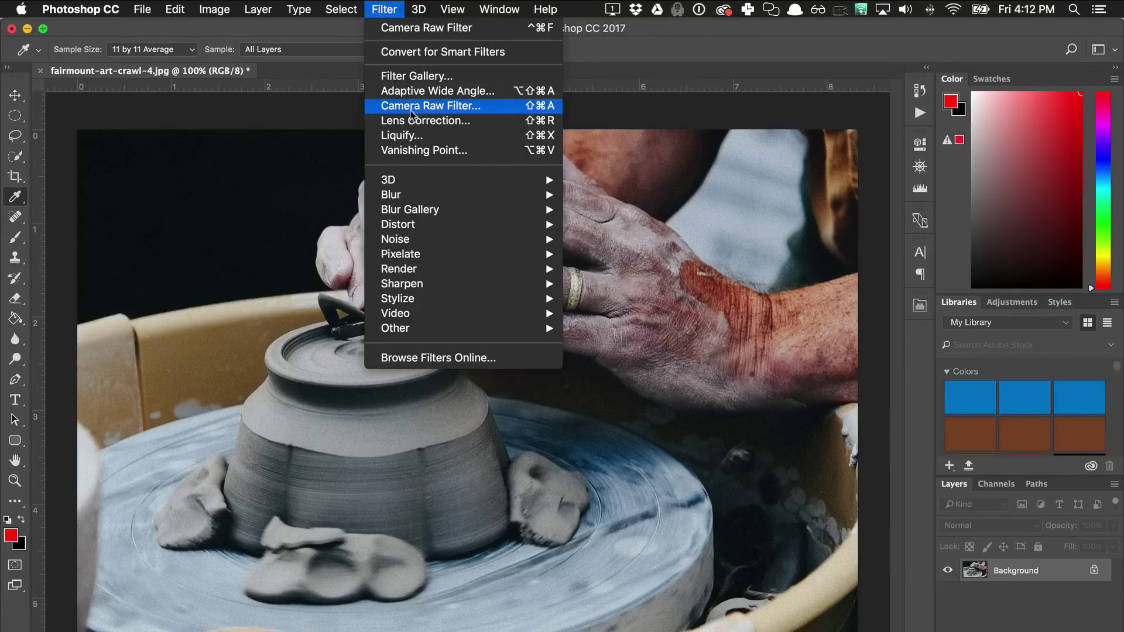
pyautogui.click(411, 107)
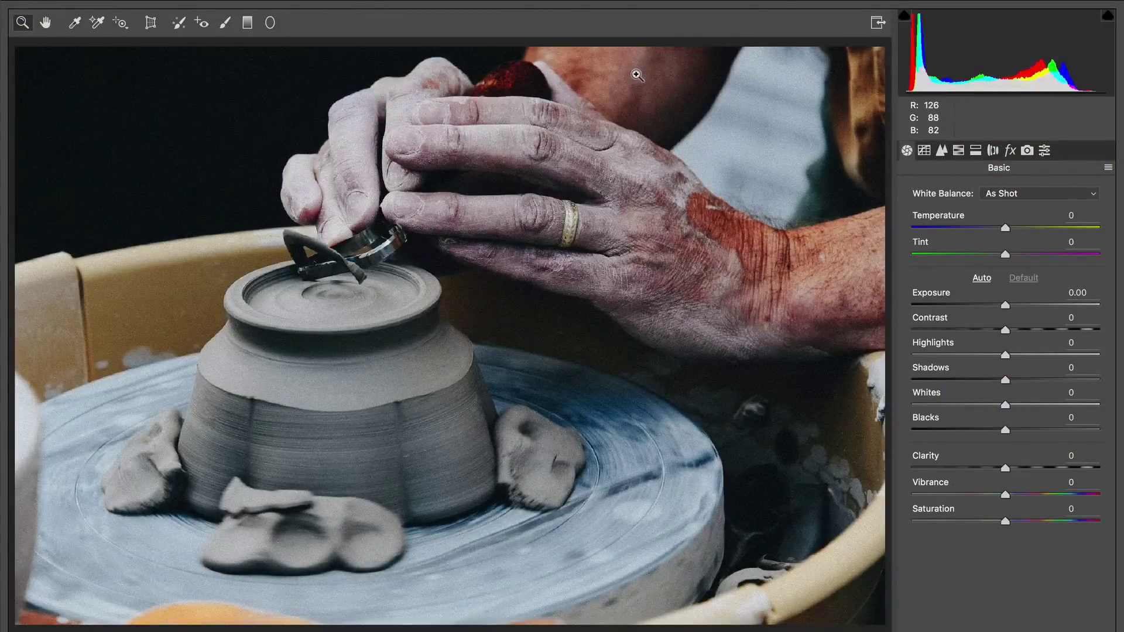
pyautogui.click(1044, 150)
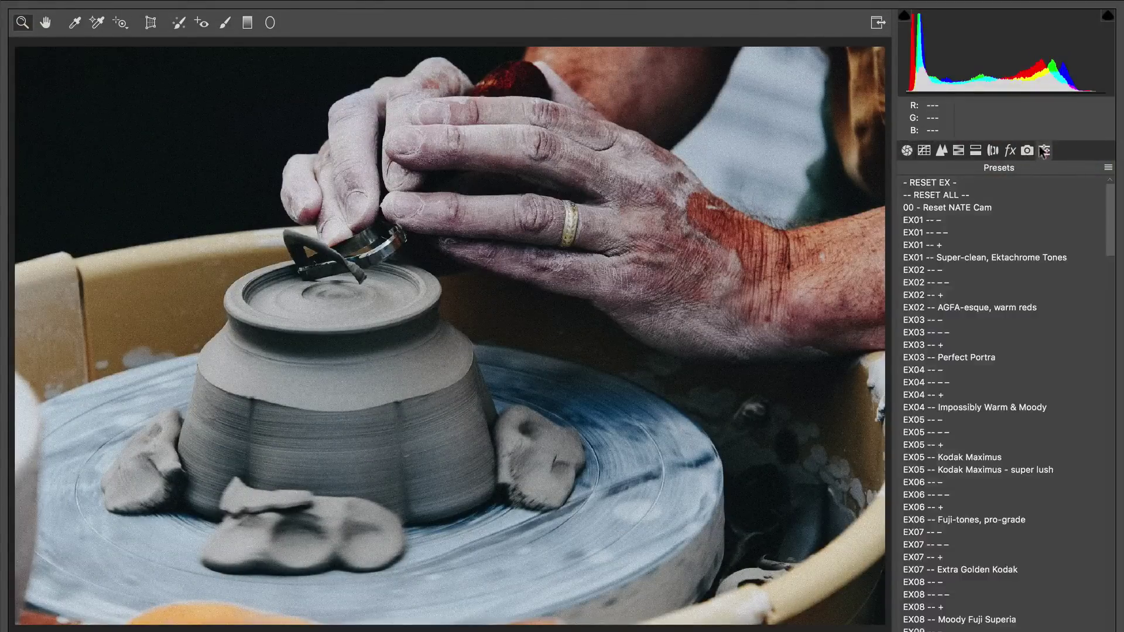
pyautogui.scroll(-20, 1014, 400)
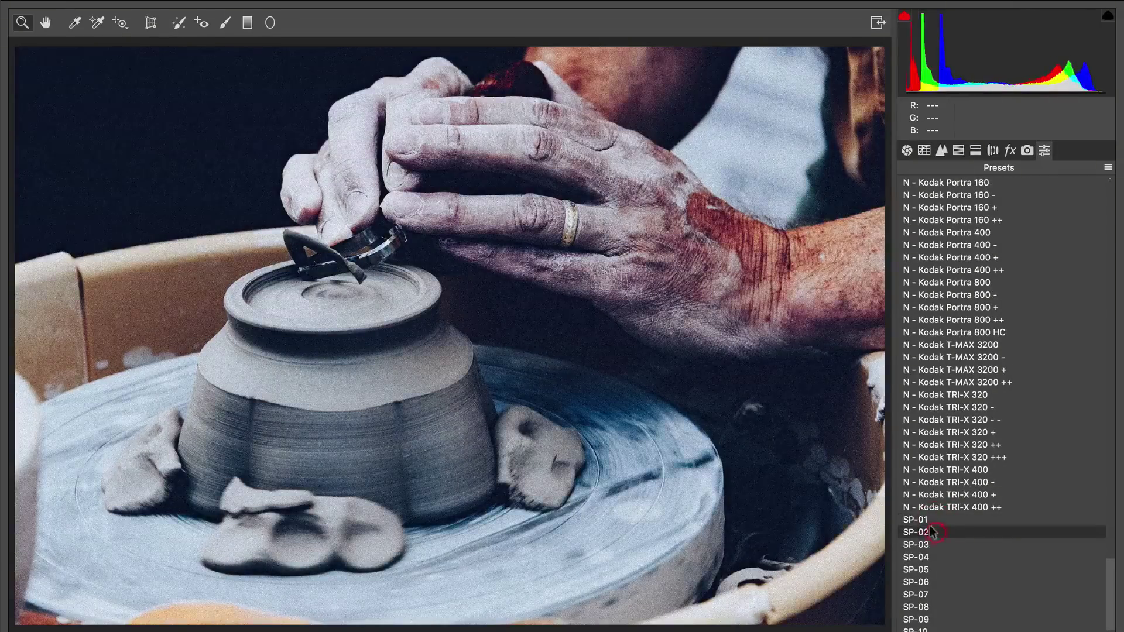
pyautogui.click(926, 542)
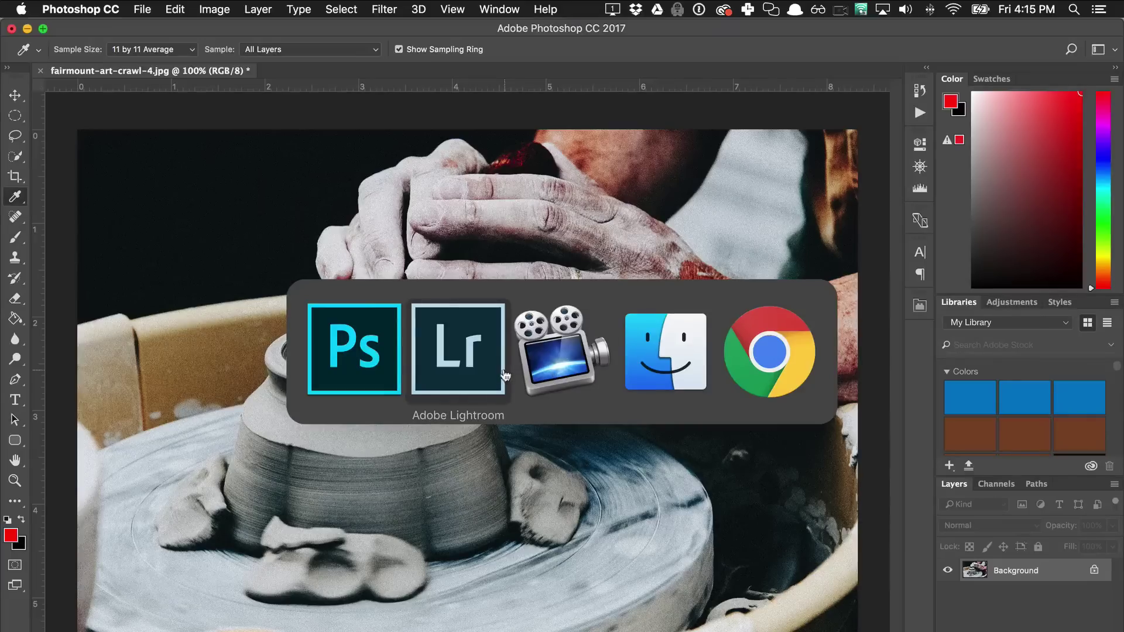
# Step: Back in Lightroom, add a preset folder 'NATE Cam - Starter Pack example' and select it
pyautogui.click(505, 374)
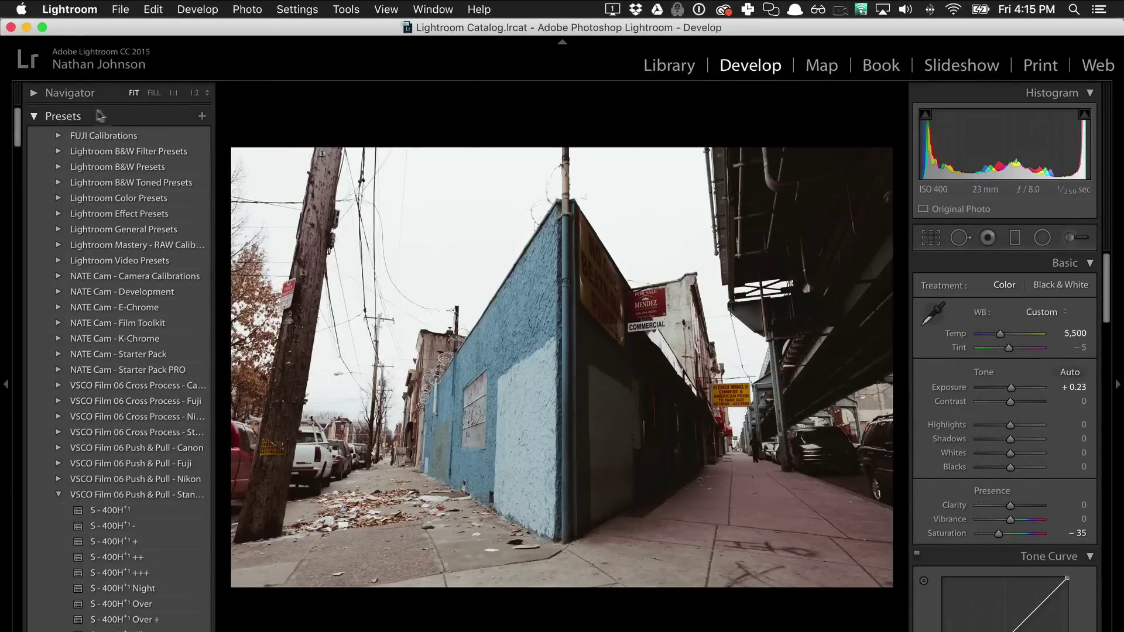
pyautogui.click(47, 118)
pyautogui.click(47, 117)
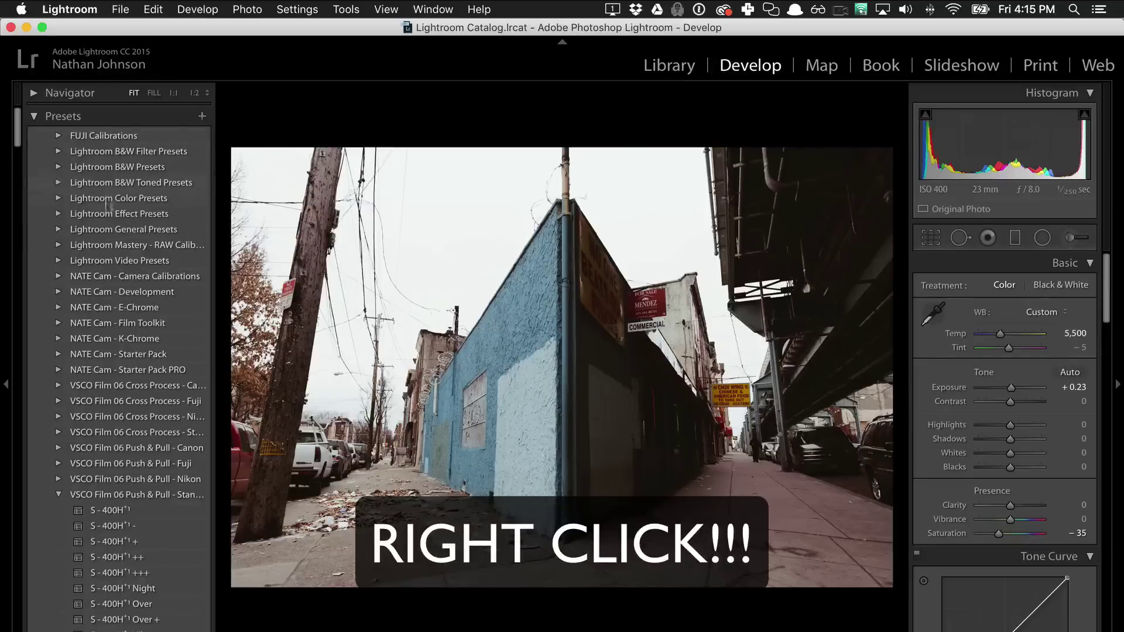
pyautogui.rightClick(107, 240)
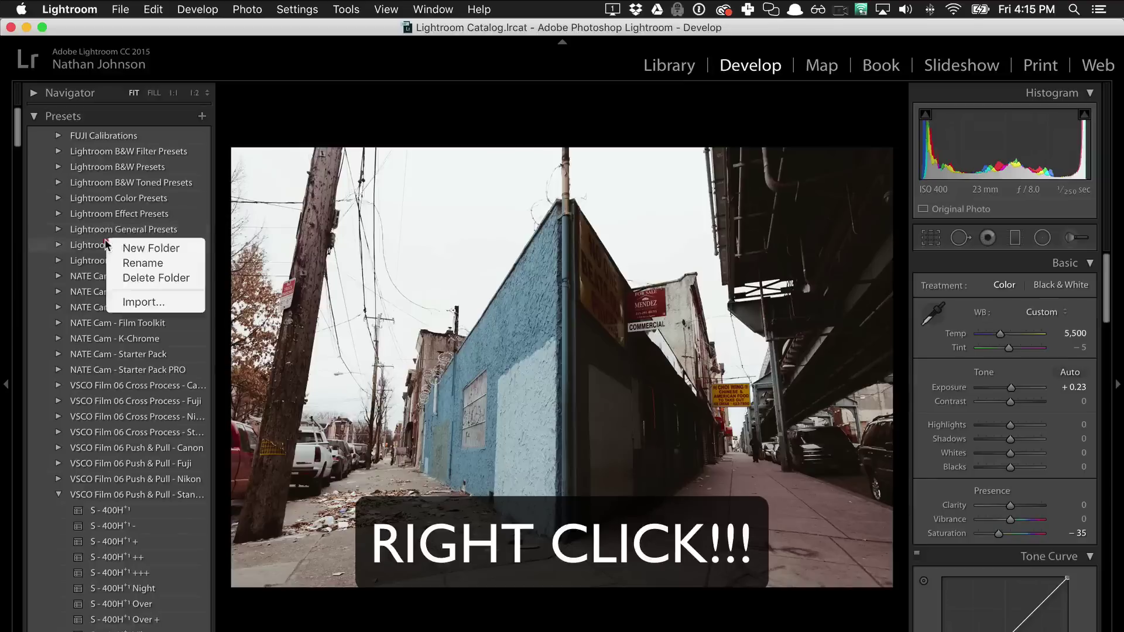
pyautogui.click(146, 248)
pyautogui.write('NA')
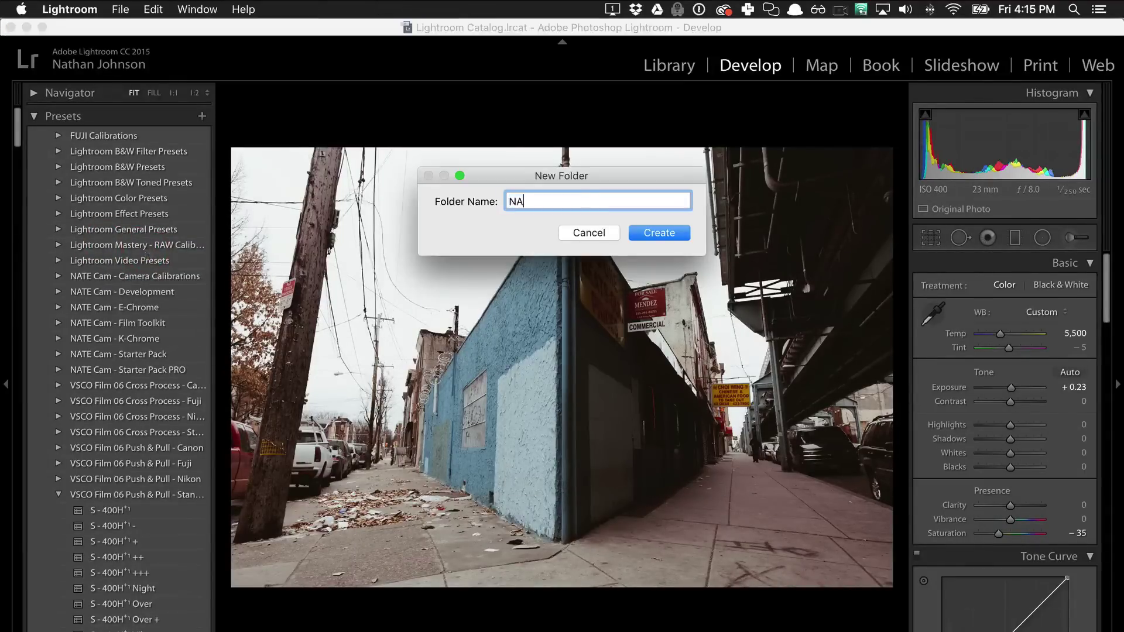
pyautogui.write('TE Cam - Starter Pack')
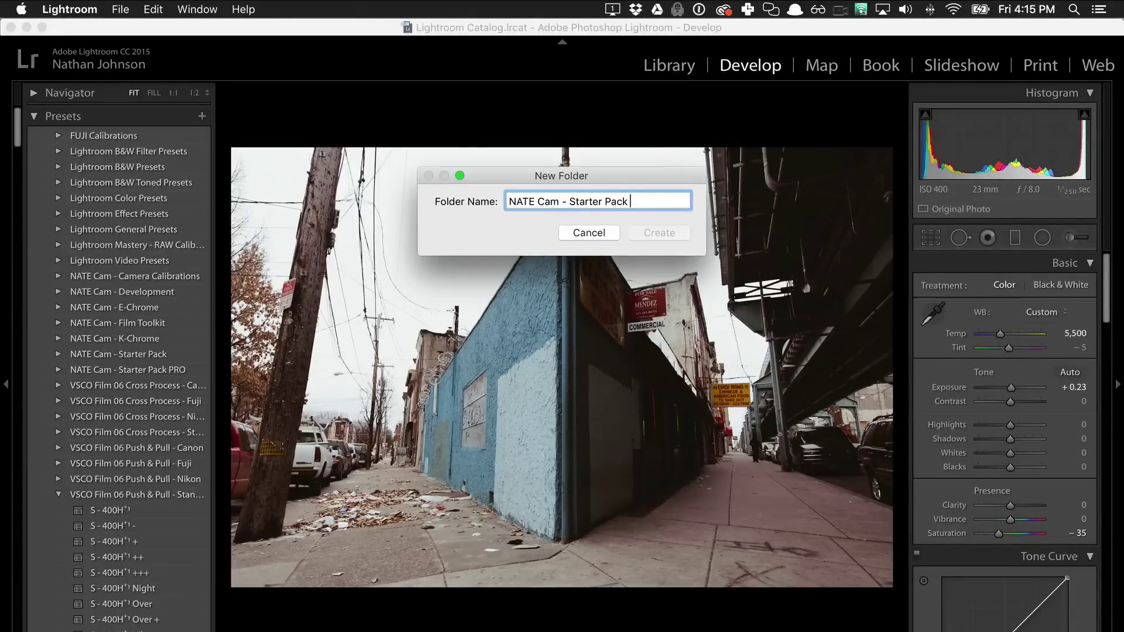
pyautogui.write(' example')
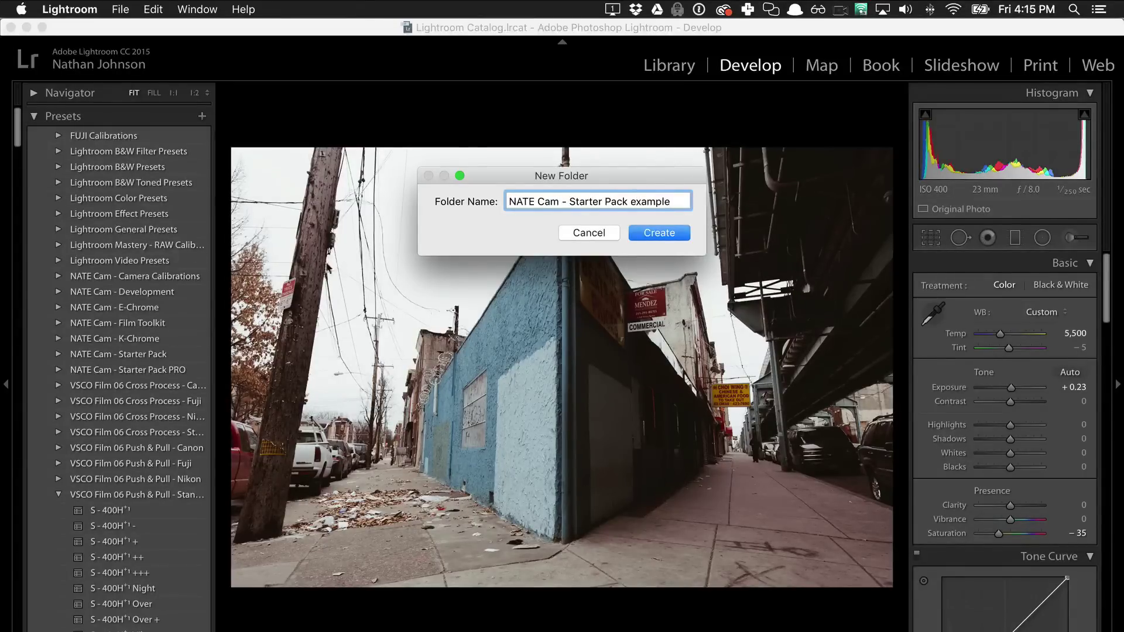
pyautogui.click(668, 233)
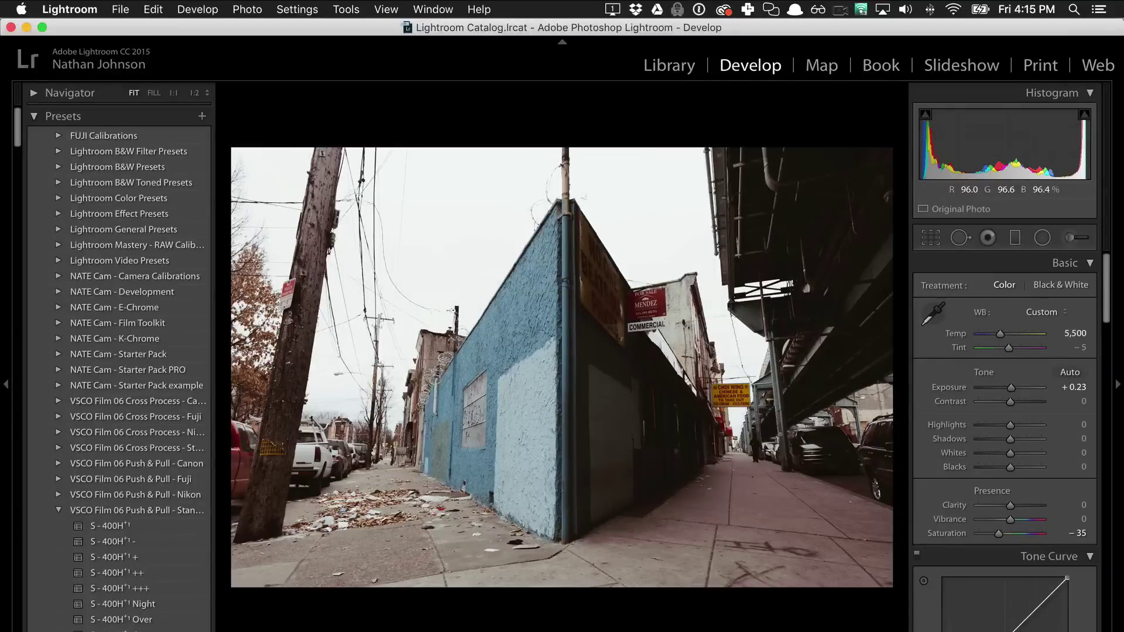
pyautogui.click(173, 387)
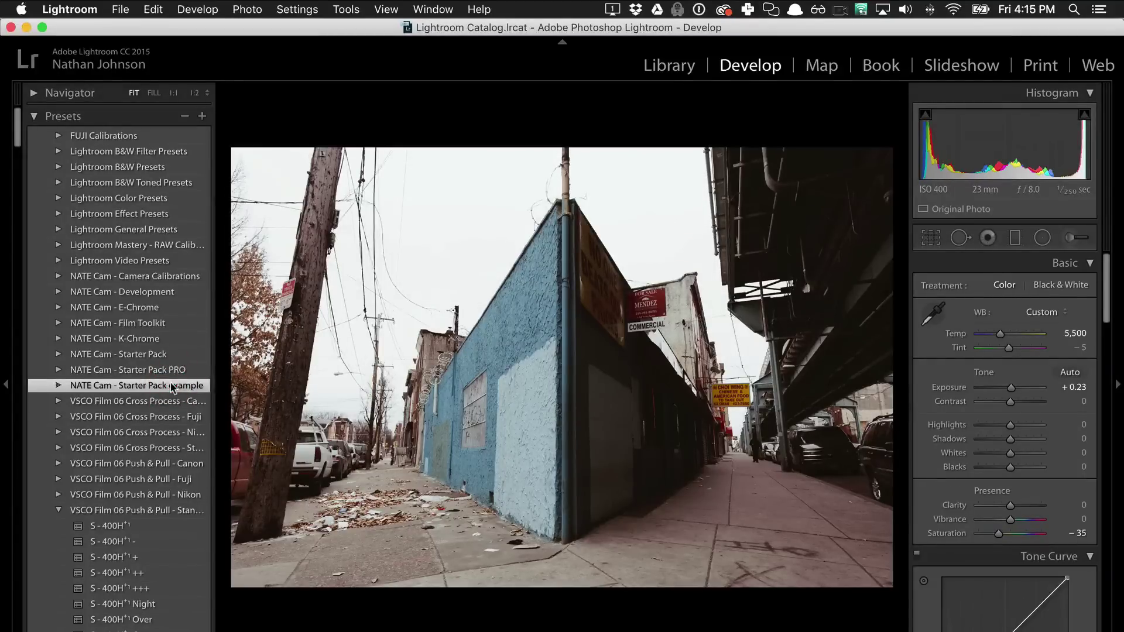
# Step: Start importing into the new folder, browsing Downloads to the NATE Cam - Starter Pack templates
pyautogui.rightClick(124, 388)
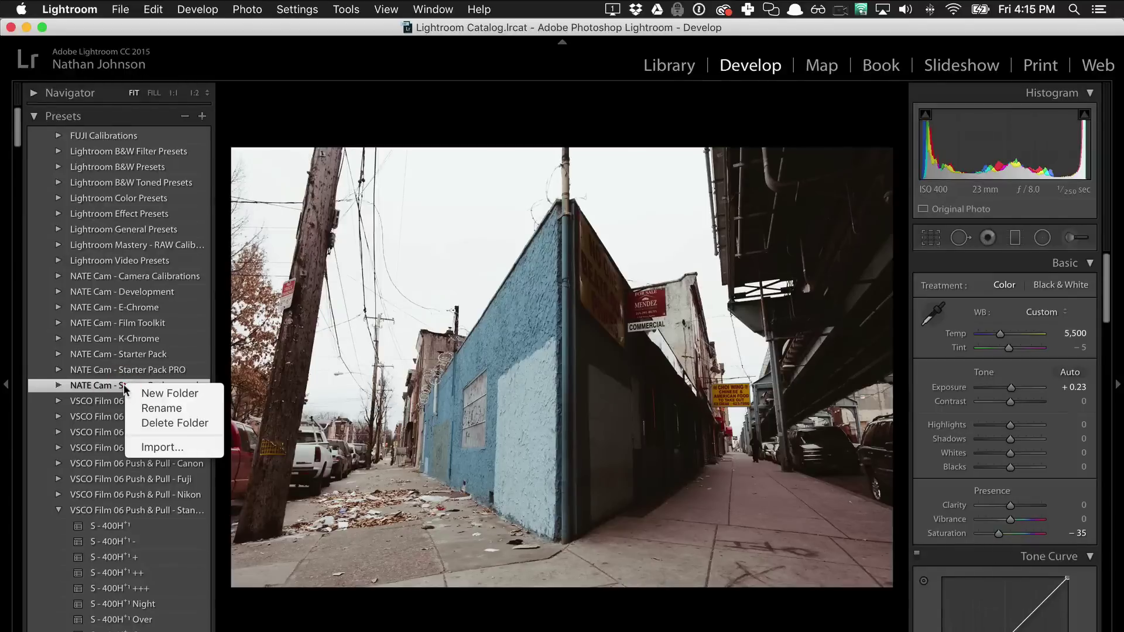
pyautogui.click(167, 448)
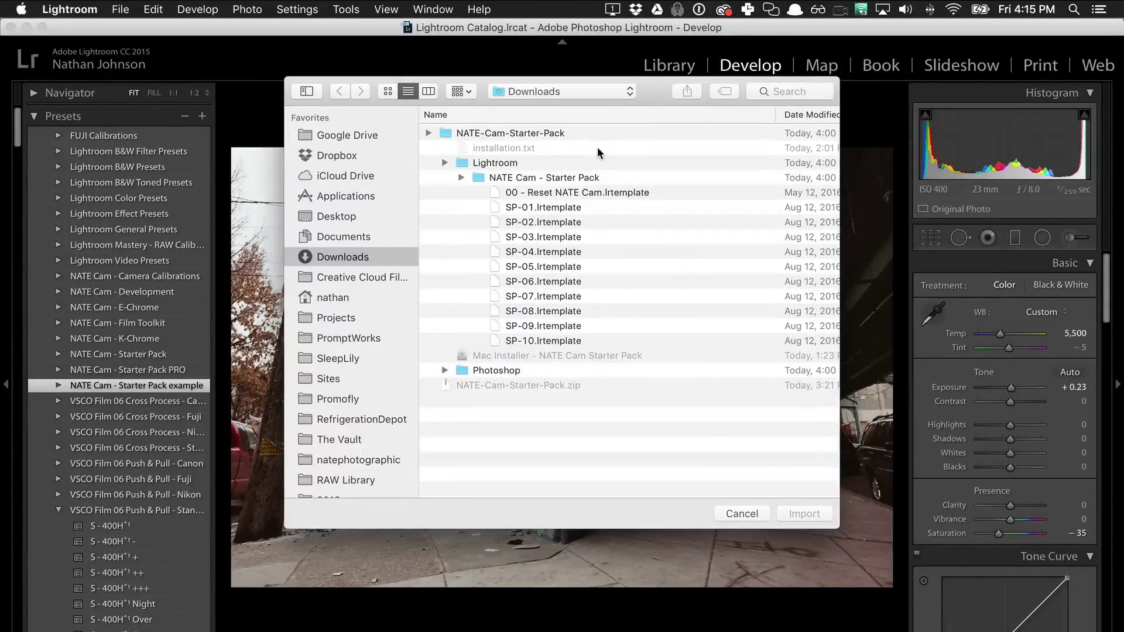
pyautogui.click(338, 259)
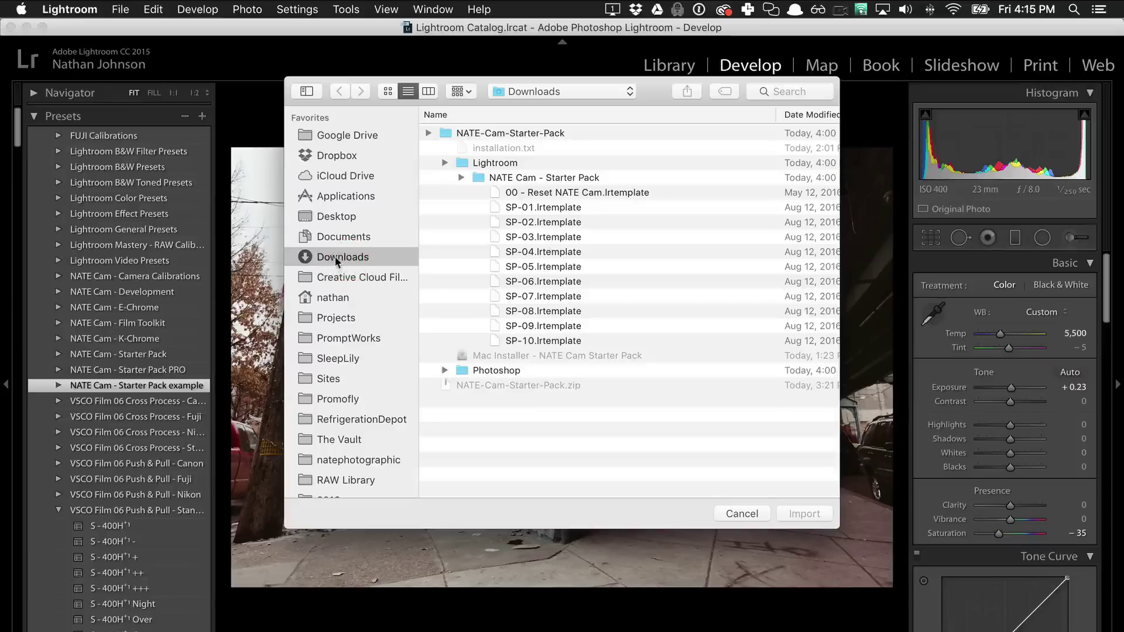
pyautogui.click(427, 134)
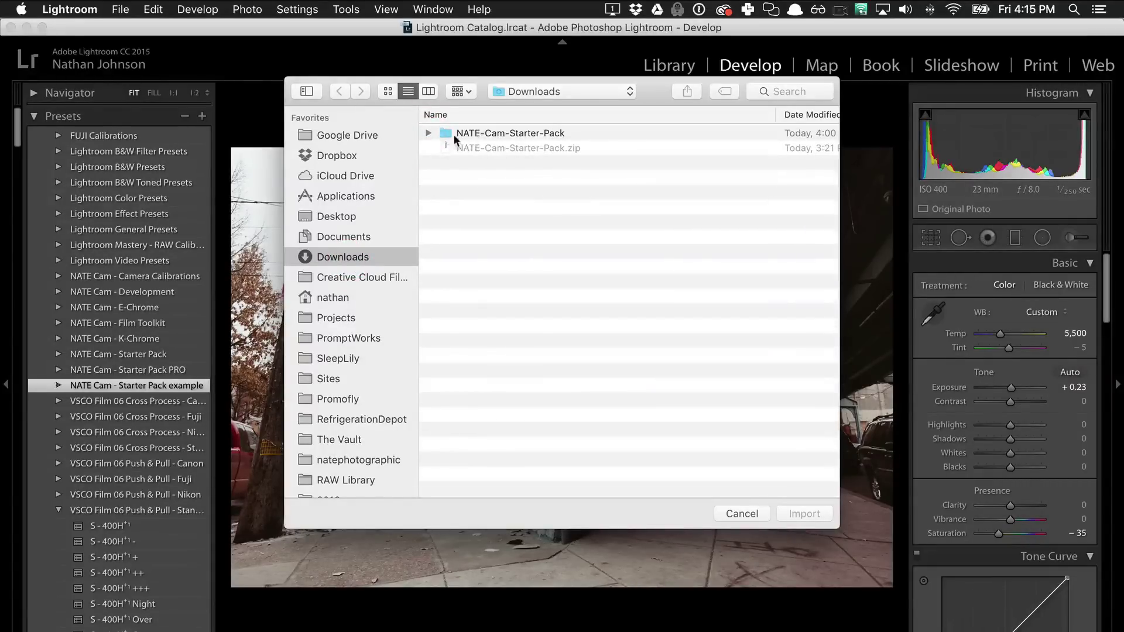
pyautogui.keyDown('alt'); pyautogui.click(428, 133); pyautogui.keyUp('alt')
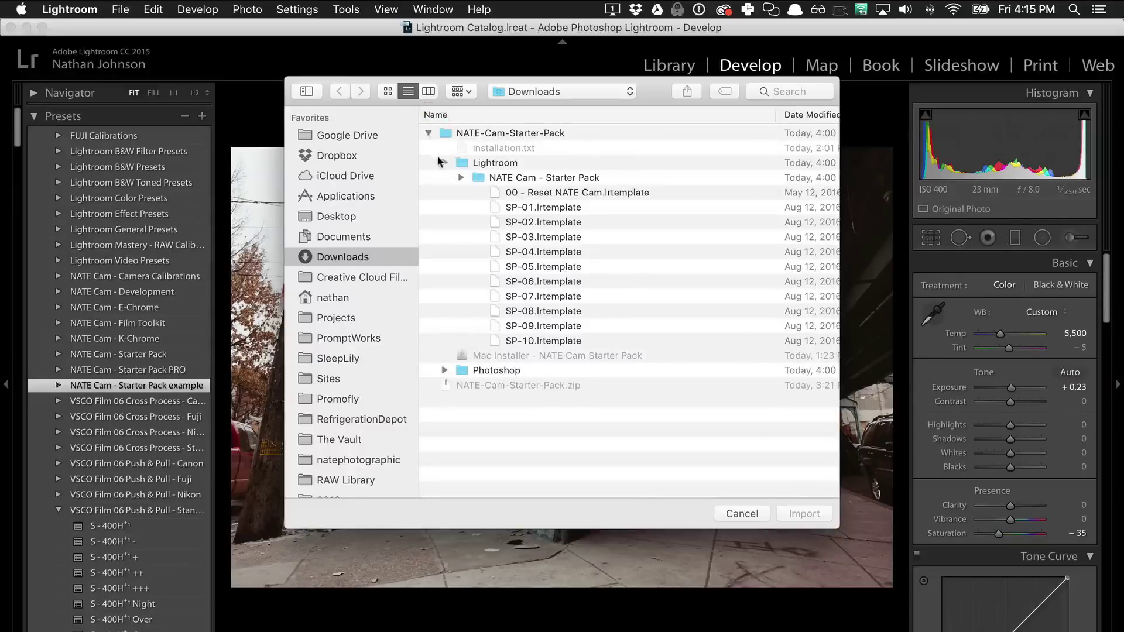
pyautogui.click(462, 176)
pyautogui.click(462, 177)
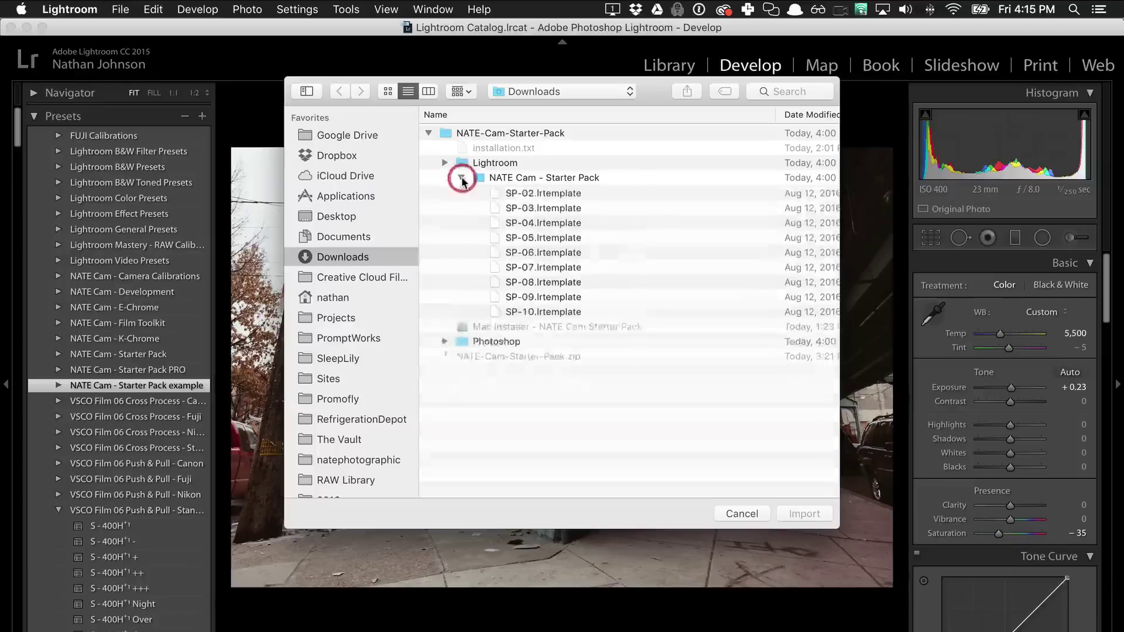
# Step: Import the eleven templates, 00 - Reset NATE Cam through SP-10, and expand the folder
pyautogui.click(517, 193)
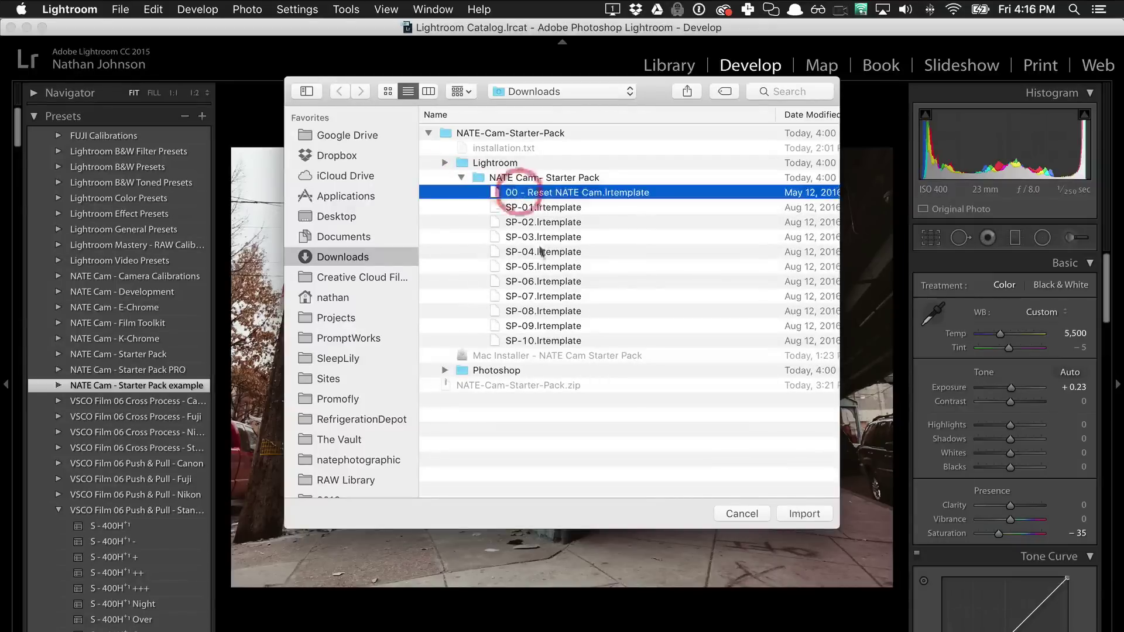
pyautogui.keyDown('shift'); pyautogui.click(566, 335); pyautogui.keyUp('shift')
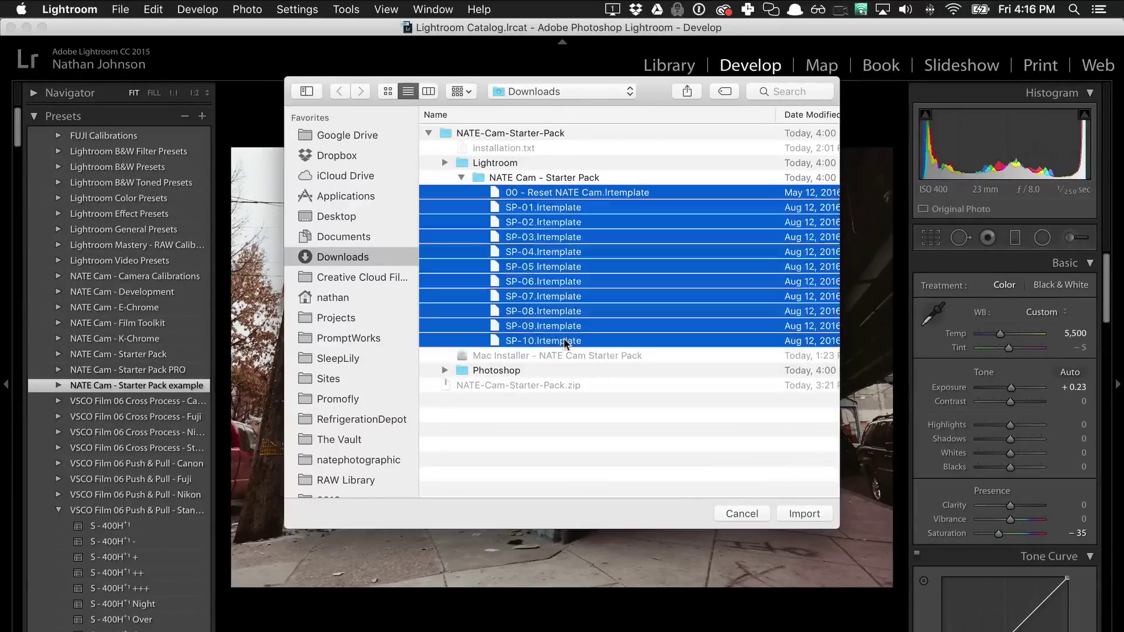
pyautogui.click(804, 515)
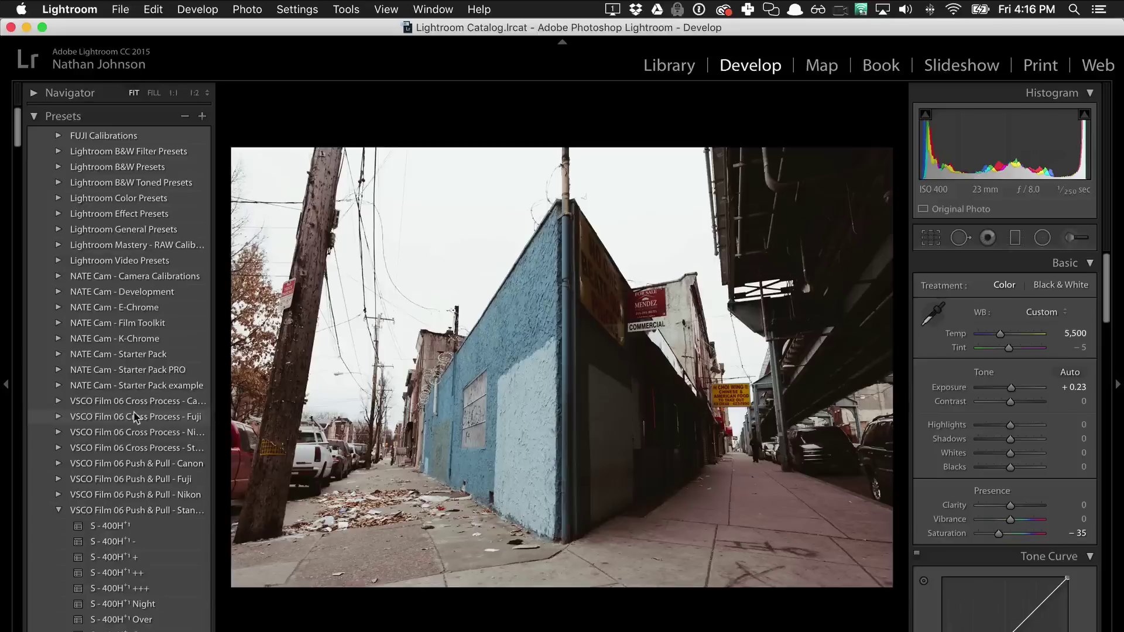
pyautogui.click(58, 386)
pyautogui.scroll(-2, 111, 422)
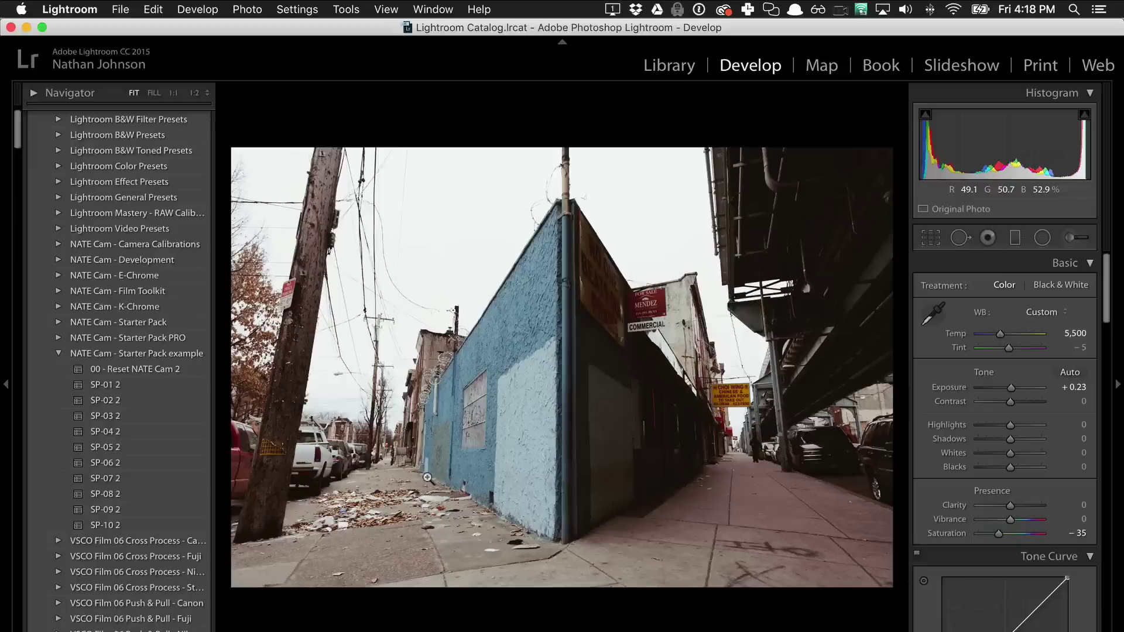
# Step: In Finder, move the Demo window aside and bring the Downloads window forward
pyautogui.press('super+Tab')
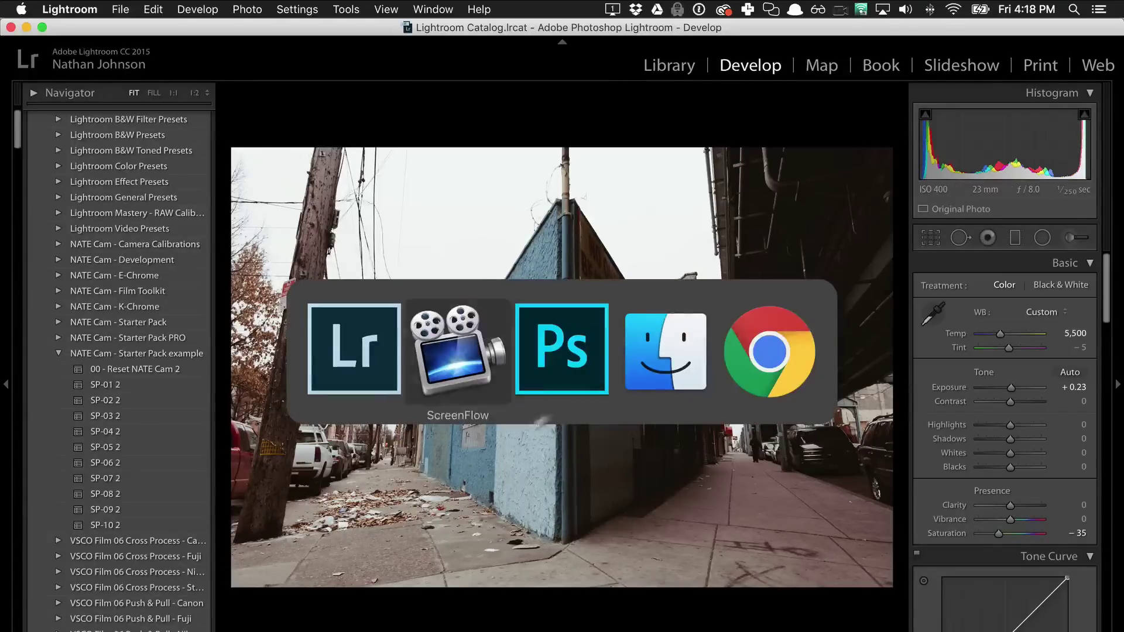
pyautogui.click(697, 355)
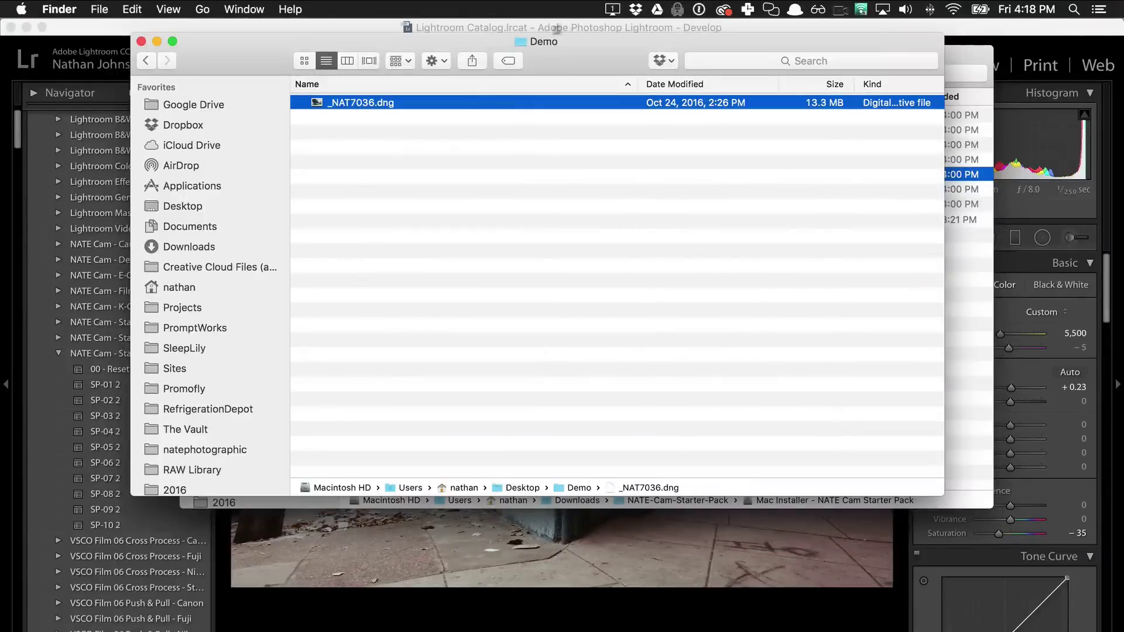
pyautogui.moveTo(591, 49); pyautogui.dragTo(607, 220)
pyautogui.click(667, 58)
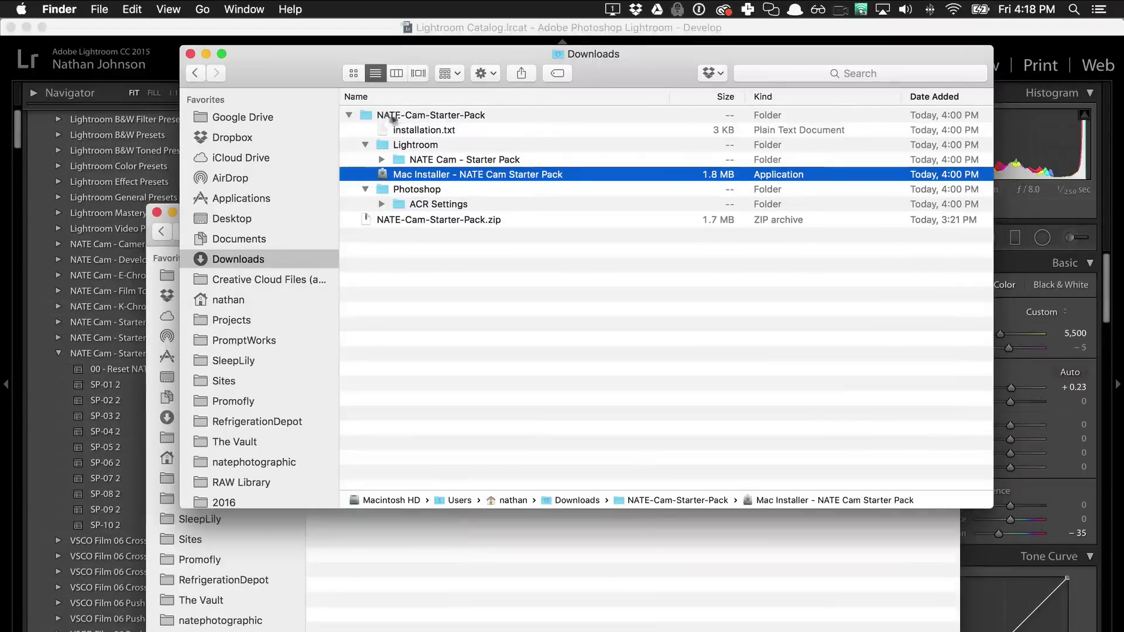
# Step: Expand Photoshop > ACR Settings and select 00 - Reset NATE Cam.xmp through SP-10.xmp
pyautogui.click(363, 189)
pyautogui.click(364, 189)
pyautogui.click(404, 190)
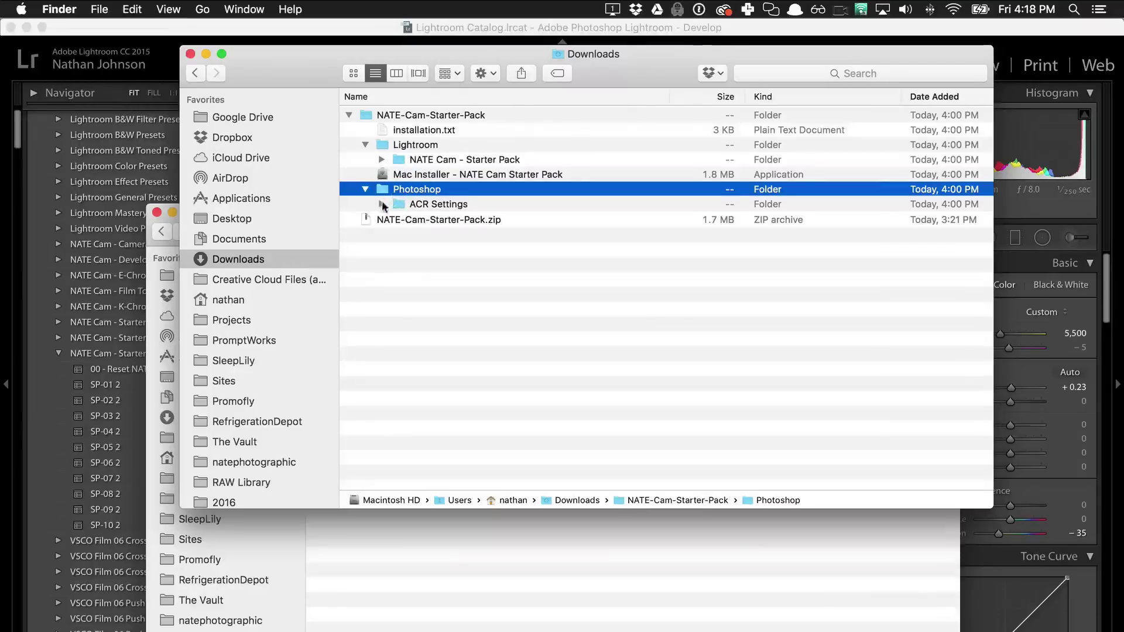
pyautogui.click(380, 205)
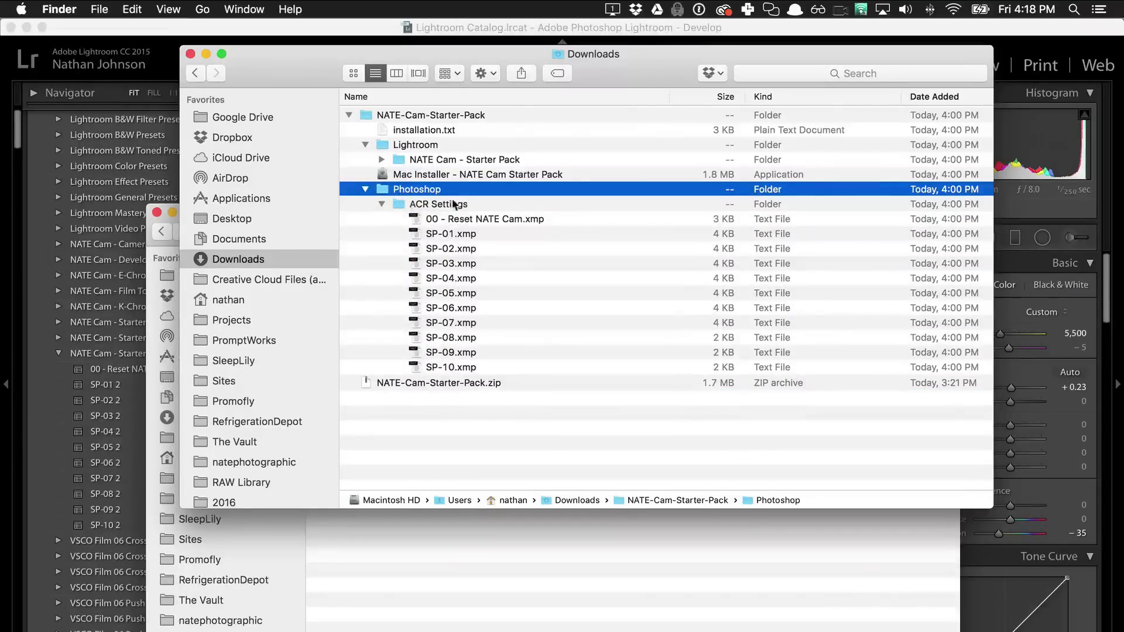
pyautogui.click(456, 220)
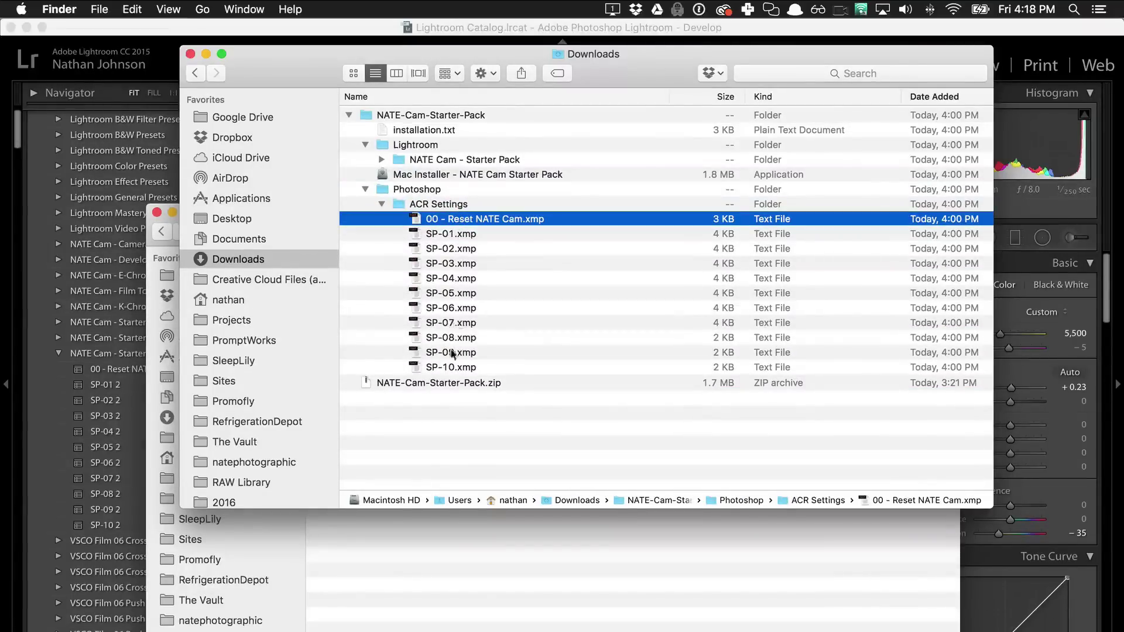
pyautogui.keyDown('shift'); pyautogui.click(451, 367); pyautogui.keyUp('shift')
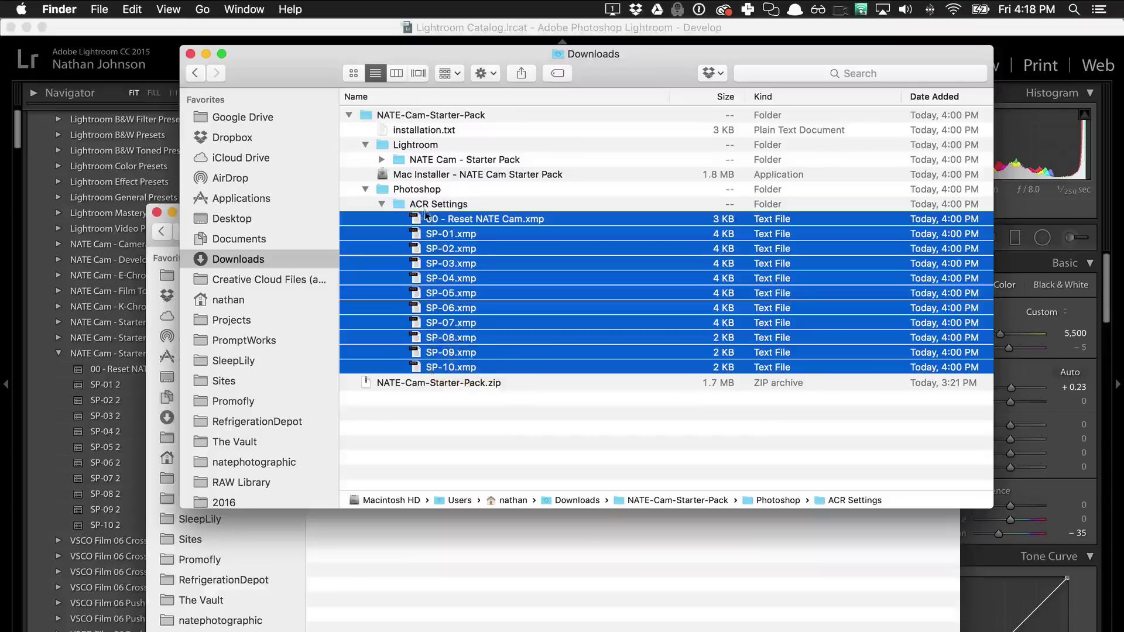
pyautogui.click(431, 205)
pyautogui.click(437, 220)
pyautogui.keyDown('shift'); pyautogui.click(445, 368); pyautogui.keyUp('shift')
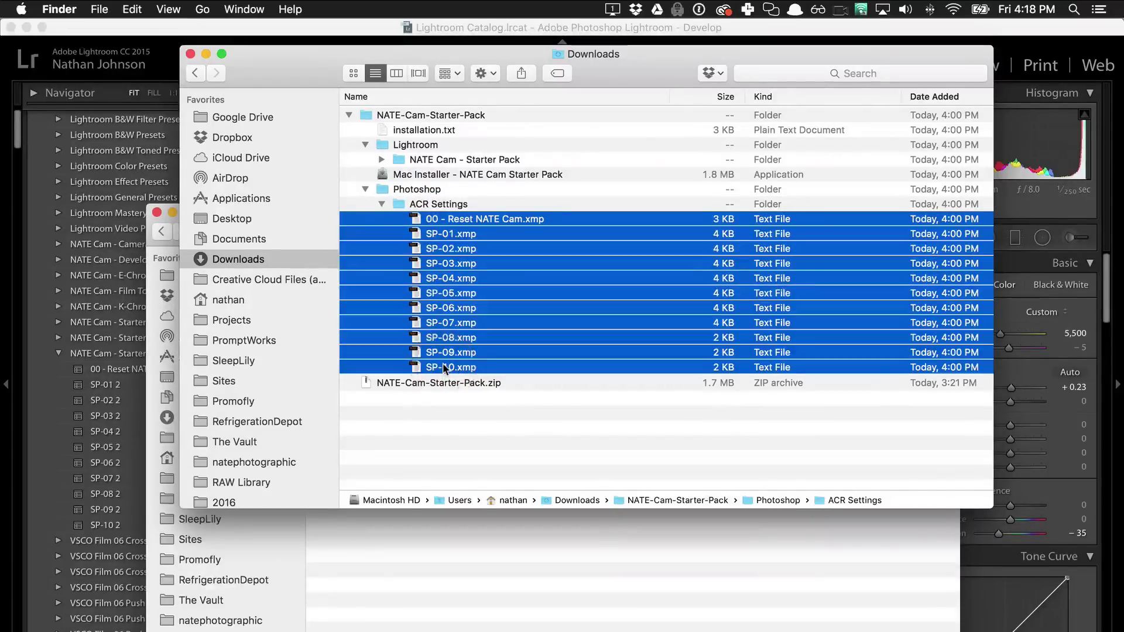